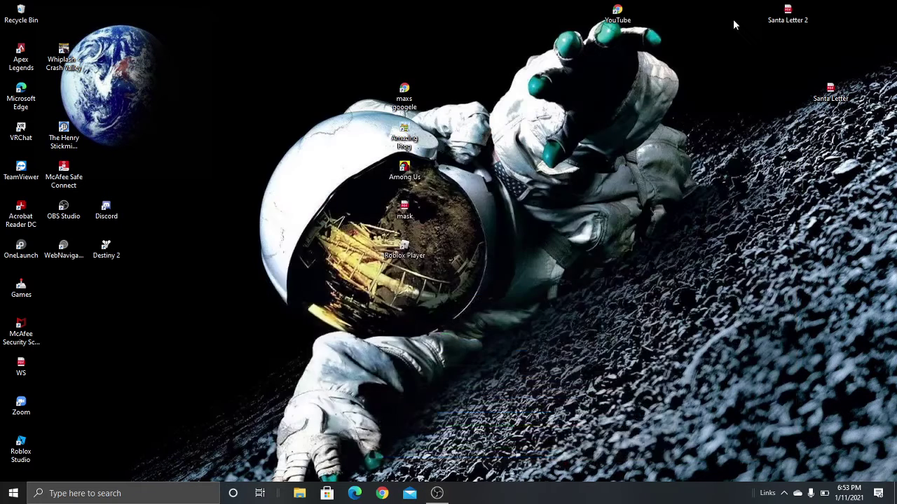
Step: Minimize OBS, launch Roblox Studio, check the 'new obby yayy' options menu, then close Studio
left_click(732, 21)
left_click(18, 453)
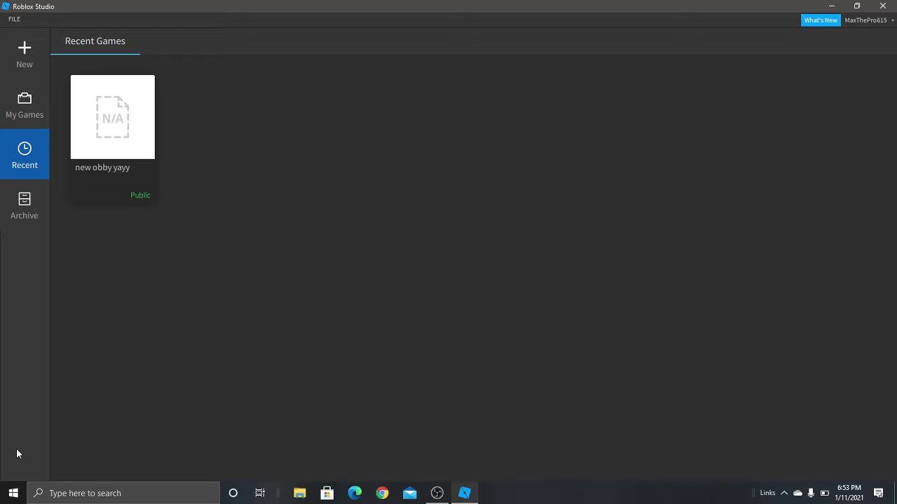
mouse_move(112, 119)
left_click(143, 86)
left_click(882, 6)
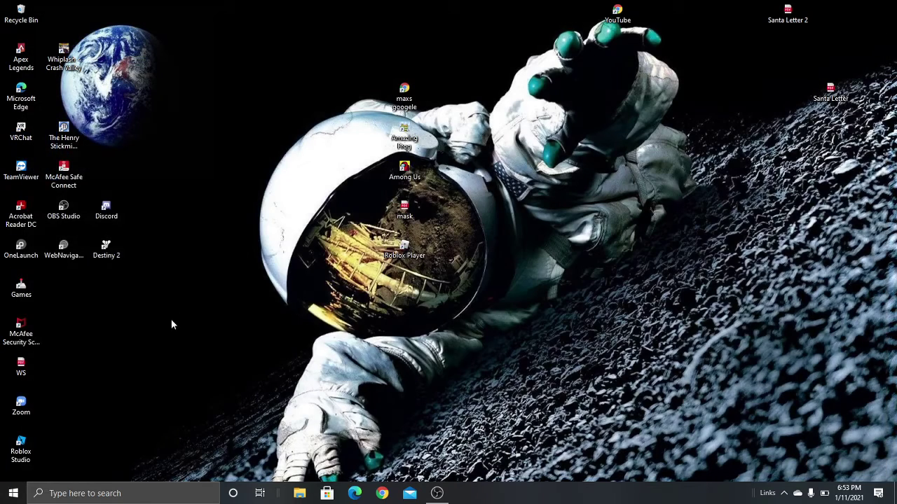
Step: Open Roblox from Windows search and close the three open chat conversations
key("super+s")
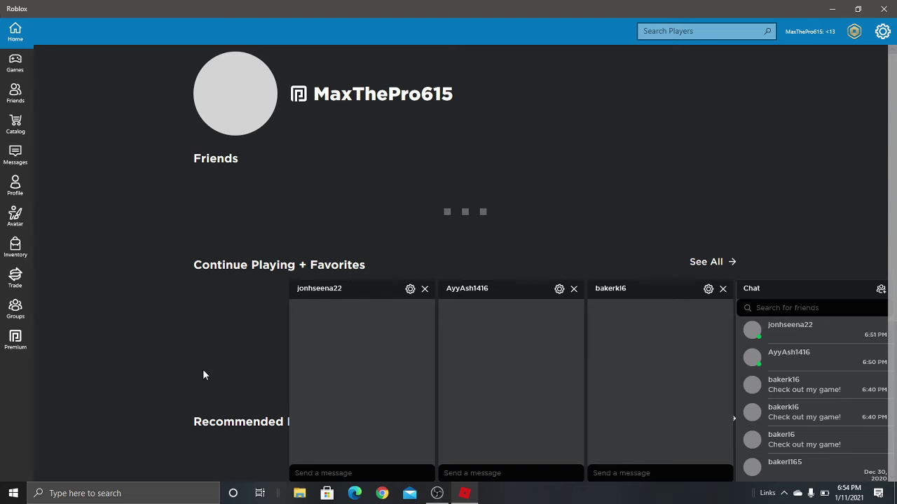
left_click(424, 289)
left_click(574, 288)
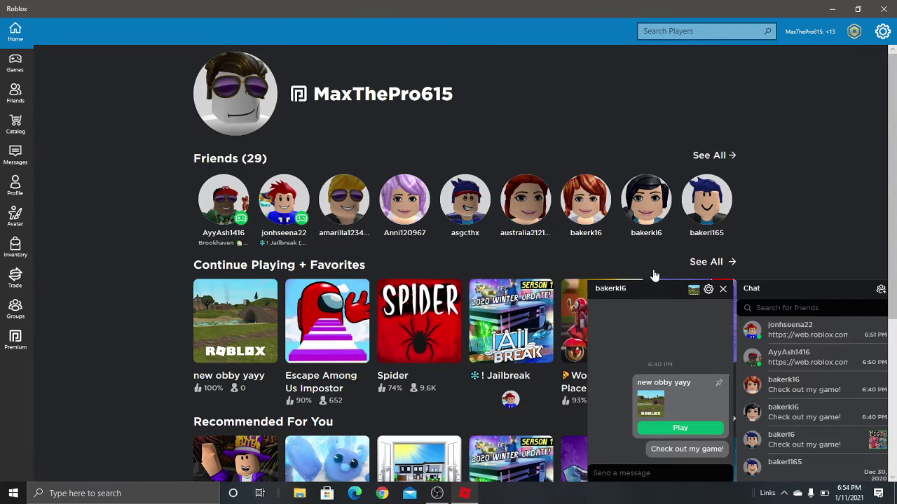
left_click(723, 290)
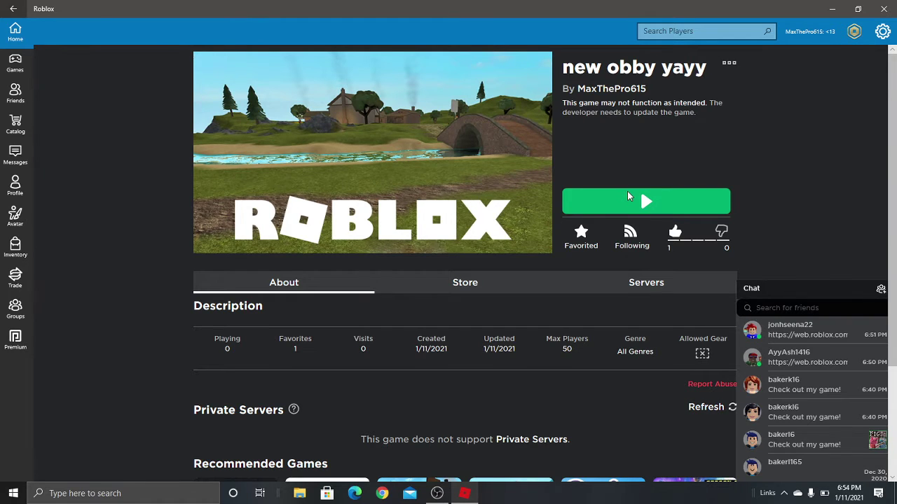
Step: Join 'new obby yayy', look along the obby path, then minimize the game window
left_click(628, 197)
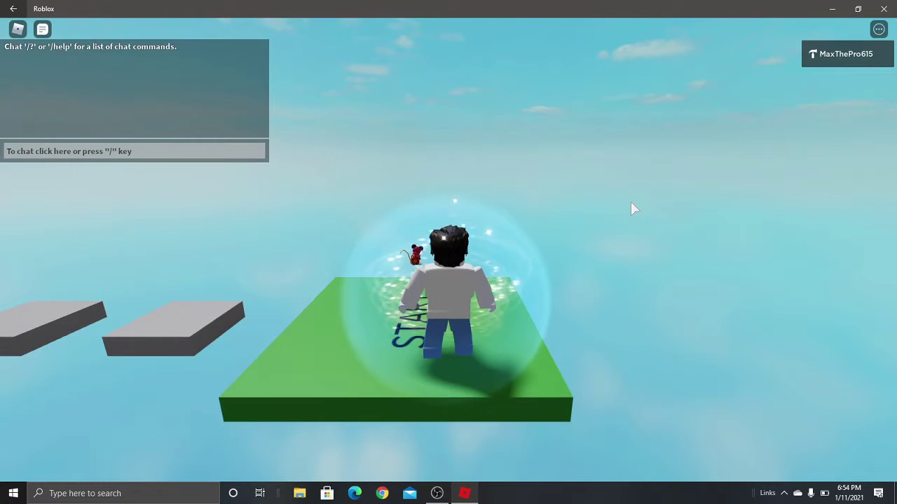
right_click_drag(631, 202, 630, 203)
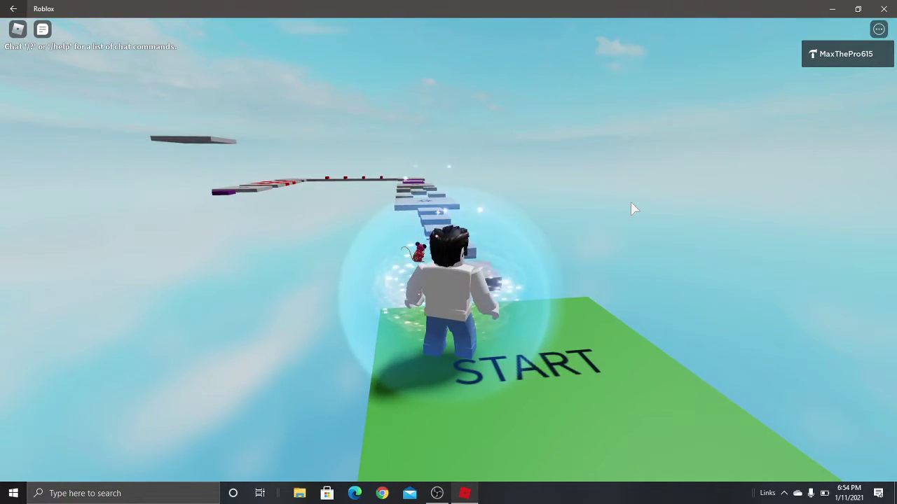
left_click(832, 9)
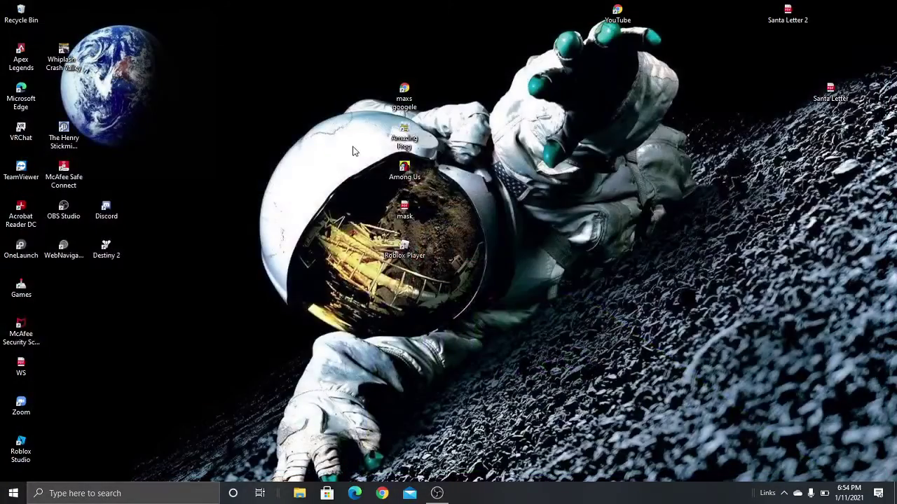
Step: Launch Roblox Studio and open 'new obby yayy' from Recent Games
double_click(14, 438)
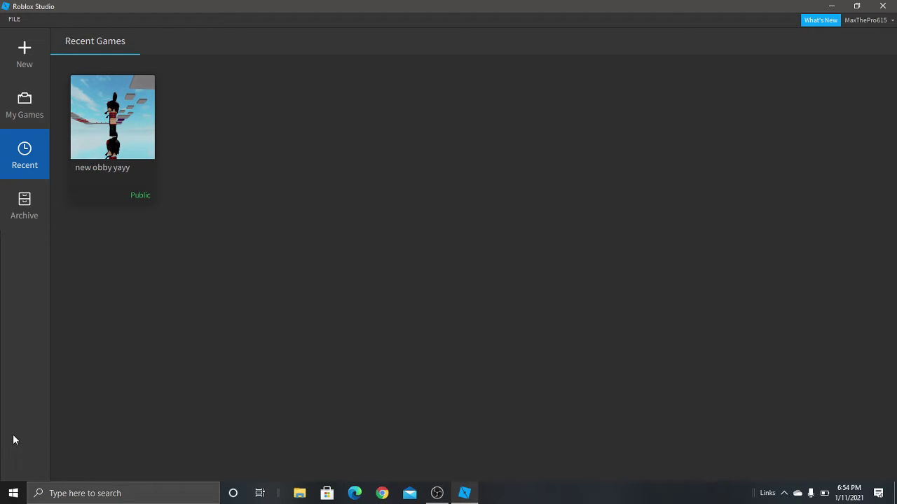
left_click(101, 114)
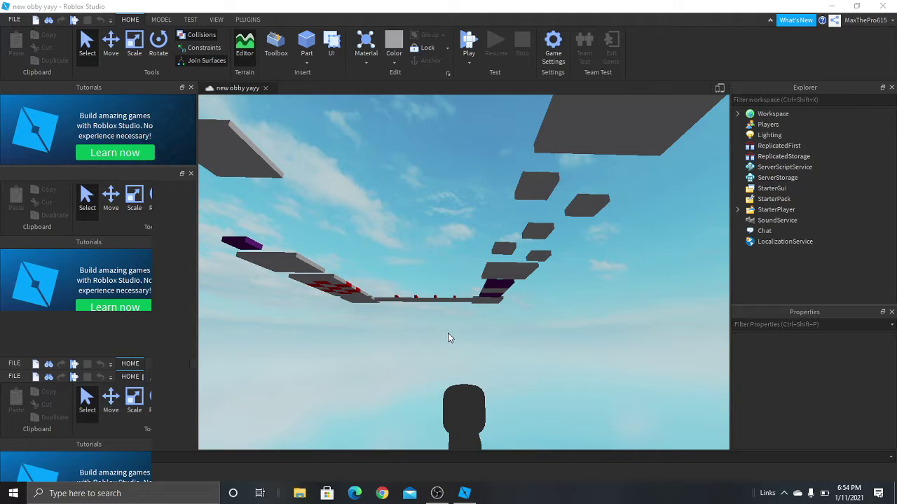
Step: Dismiss the Share prompt and pan the view past the stacked character models
left_click(410, 211)
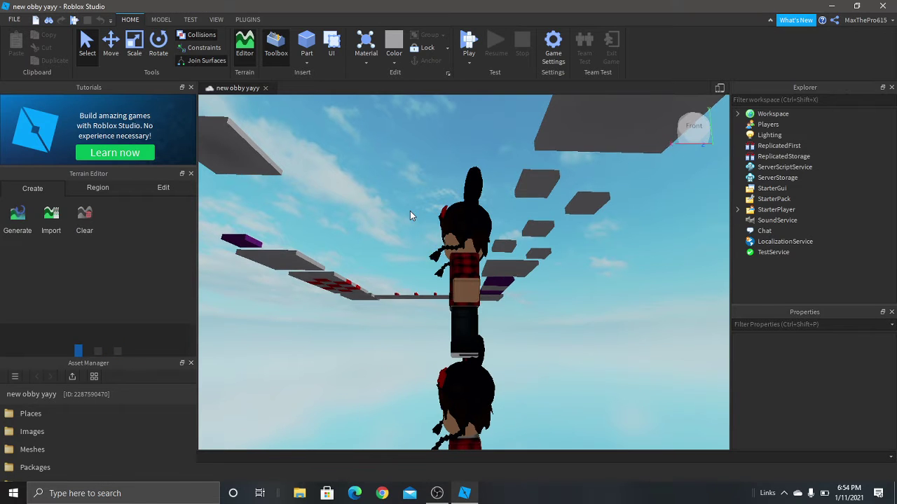
right_click_drag(410, 211, 410, 211)
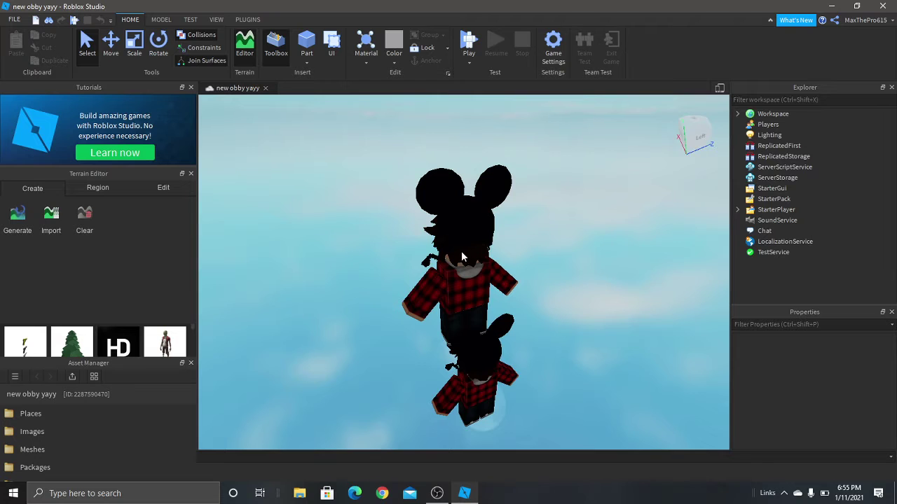
key("d")
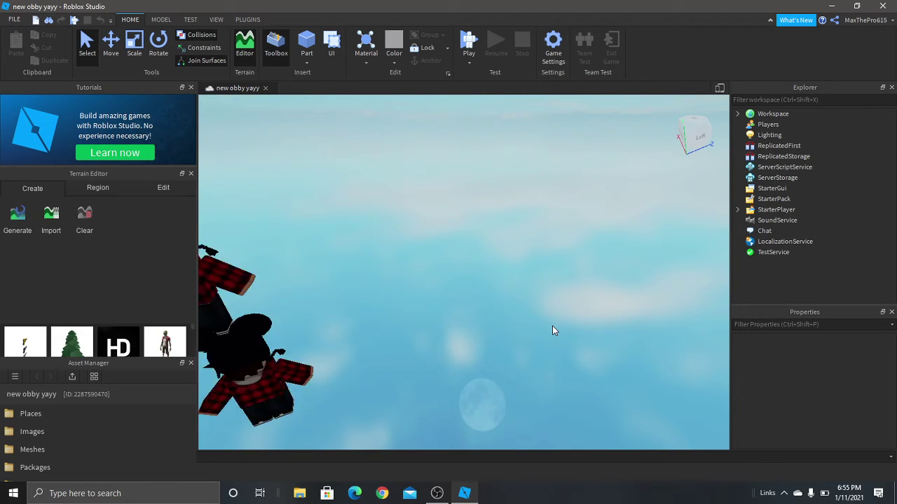
key("a")
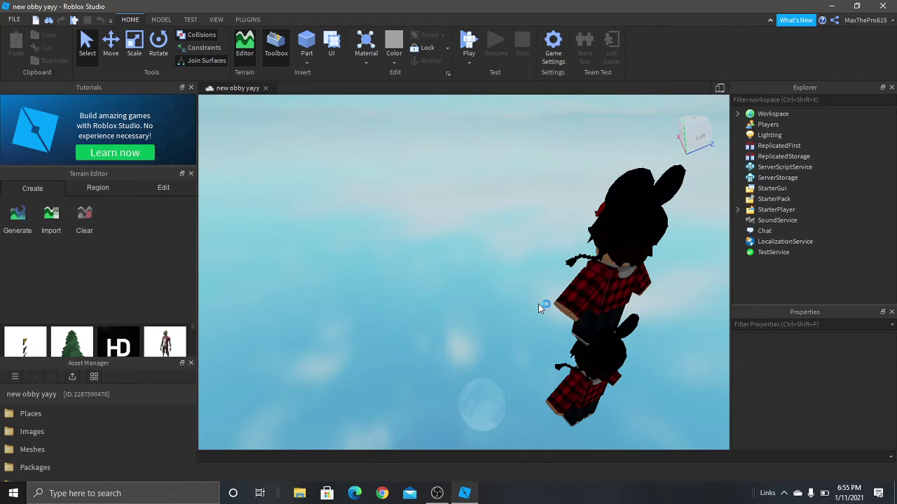
key("a")
key("a")
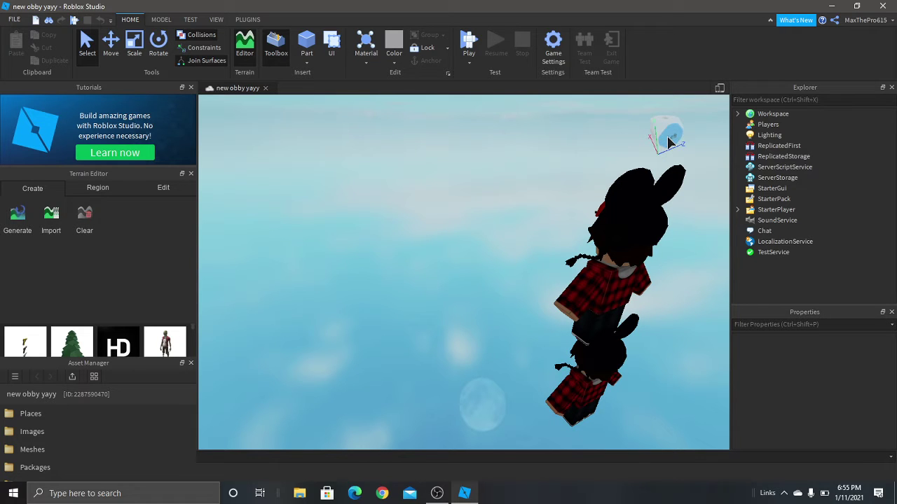
Step: Rotate through view-cube preset angles until the models sit upright and centred
left_click(645, 137)
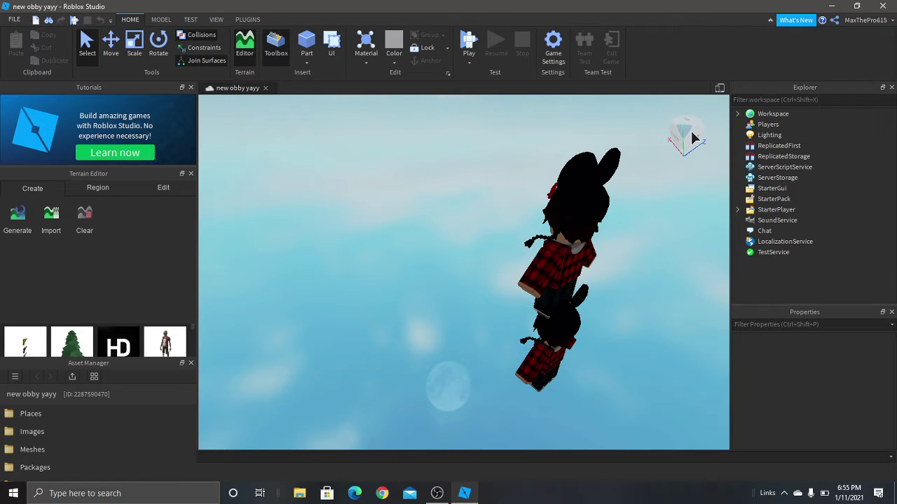
left_click(691, 138)
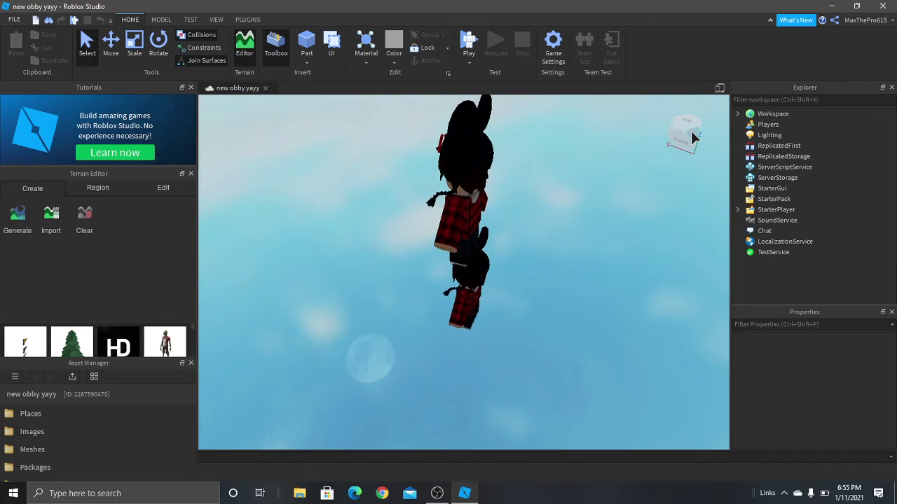
left_click(692, 137)
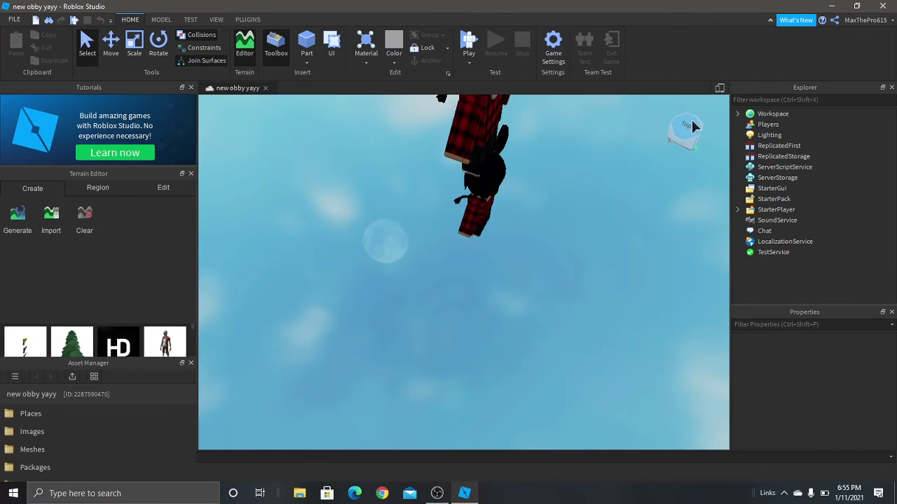
left_click(692, 126)
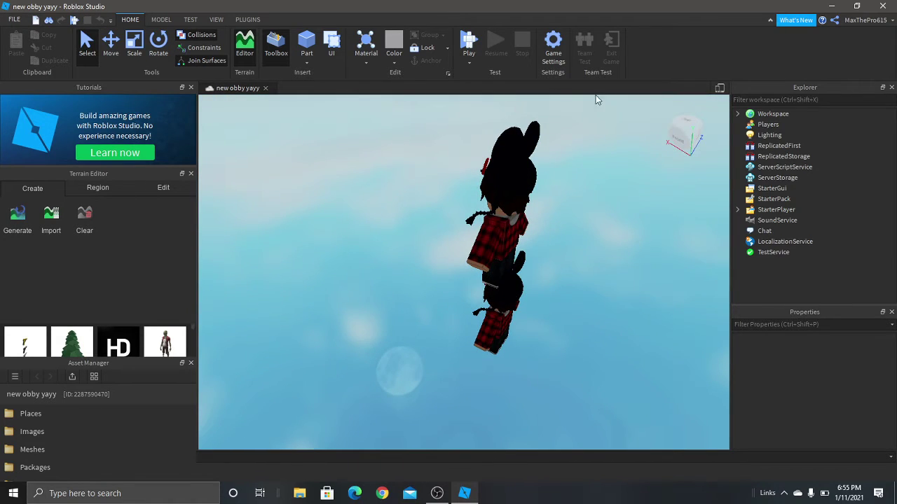
left_click(467, 42)
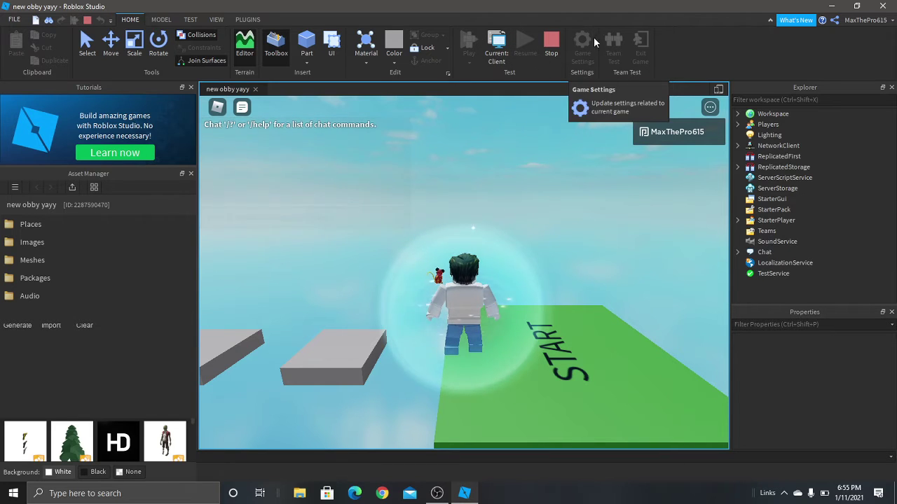
left_click(551, 46)
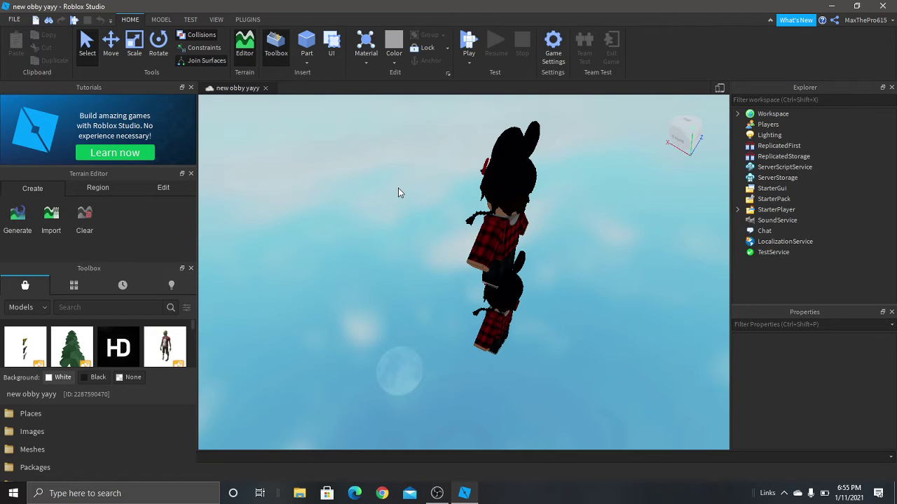
Step: Move the KreekCraft Bloxkin model from below up onto the upper obby platform
left_click(505, 241)
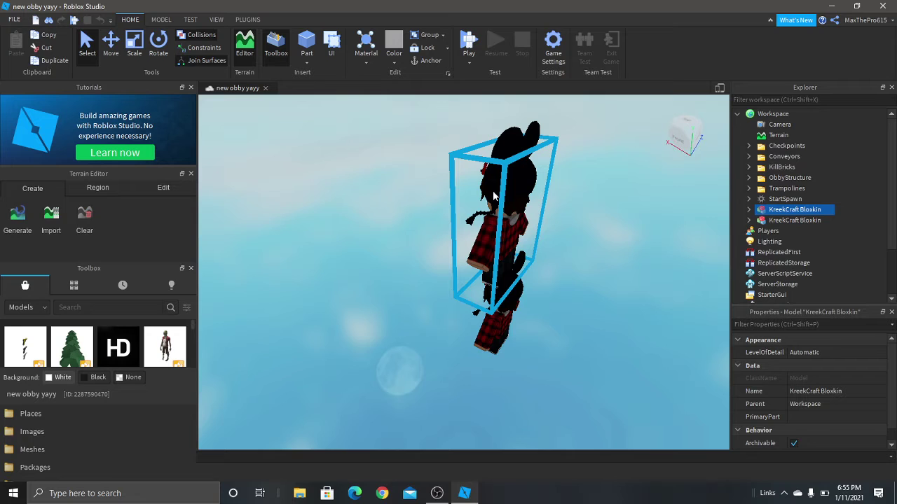
left_click_drag(683, 143, 655, 158)
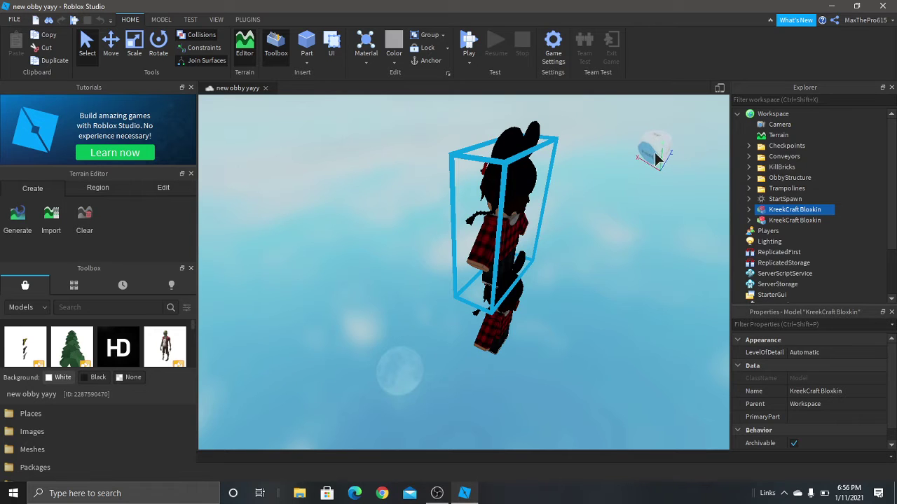
left_click(545, 216)
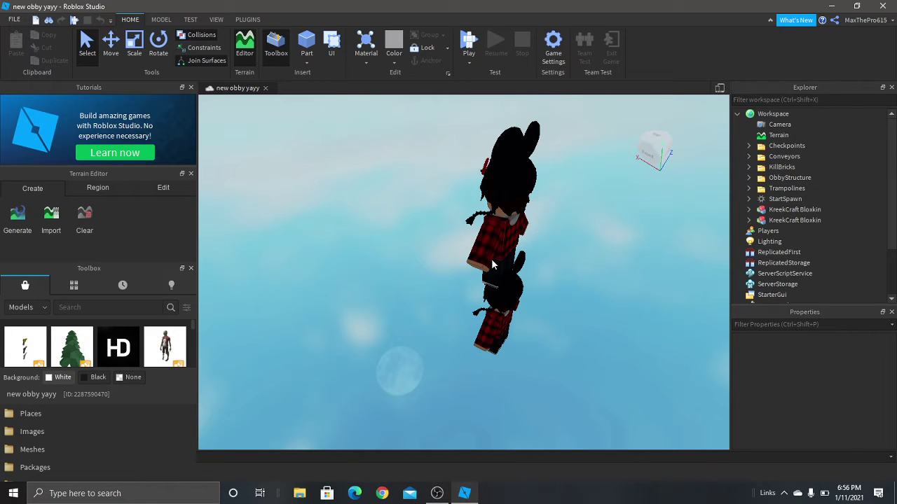
right_click_drag(491, 264, 492, 264)
key("d")
key("a")
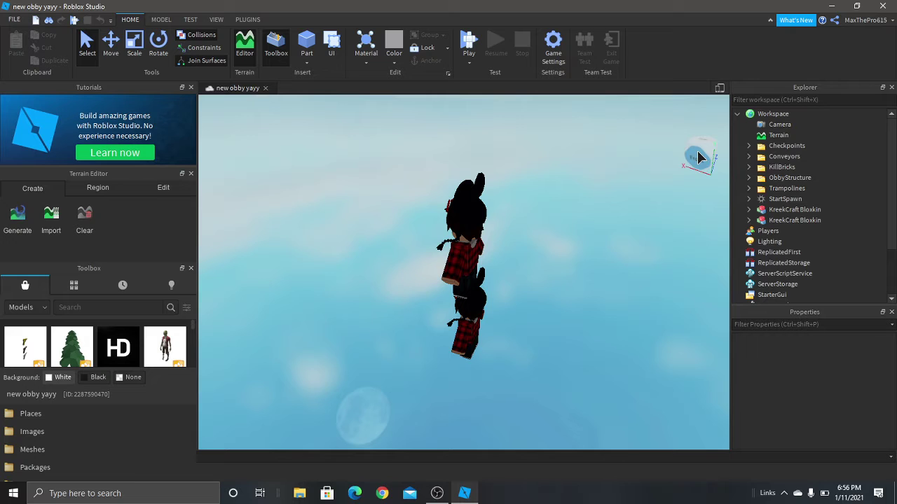
right_click_drag(685, 173, 685, 172)
left_click(685, 172)
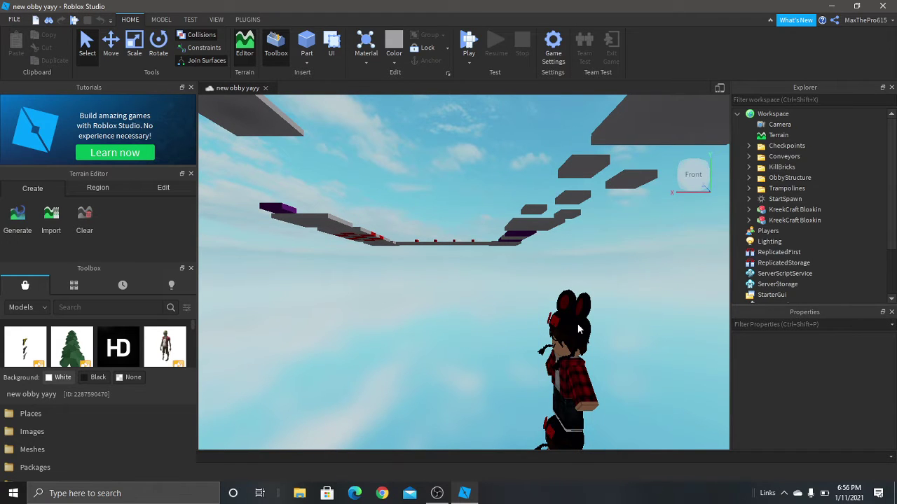
left_click_drag(575, 331, 574, 155)
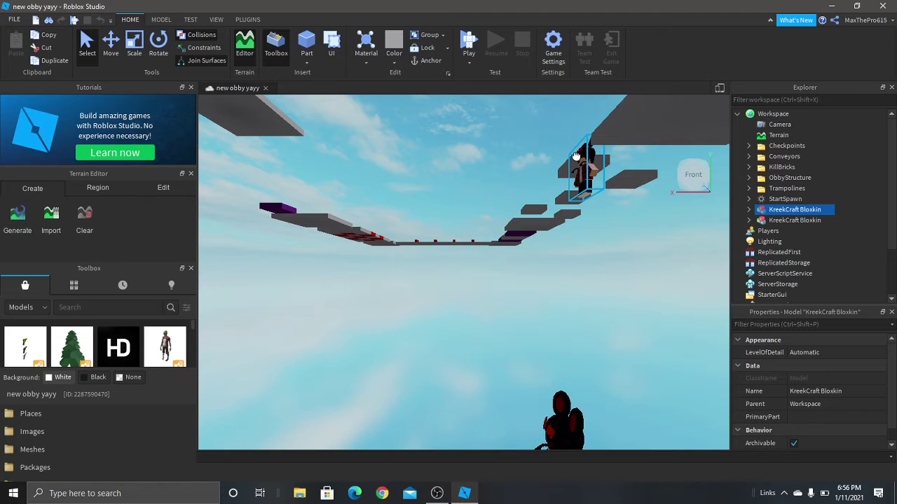
Step: Navigate the camera along the platforms to a right-side view past the character
key("e")
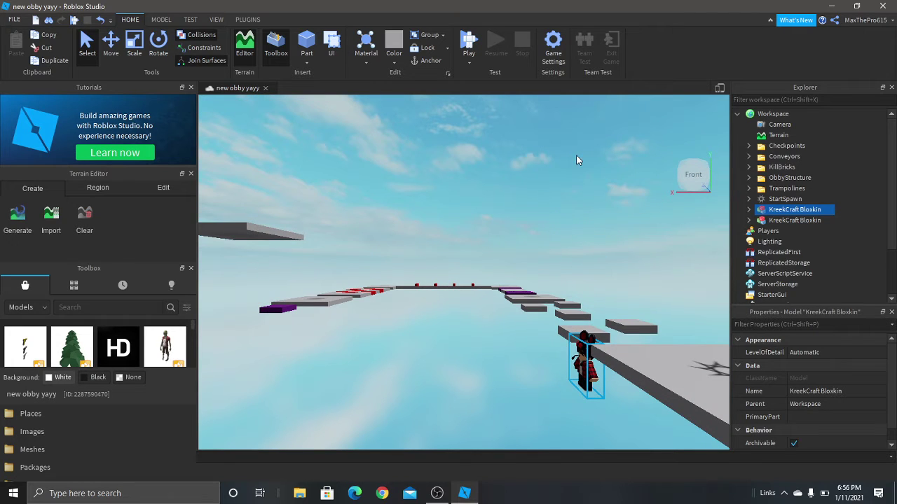
left_click(572, 362)
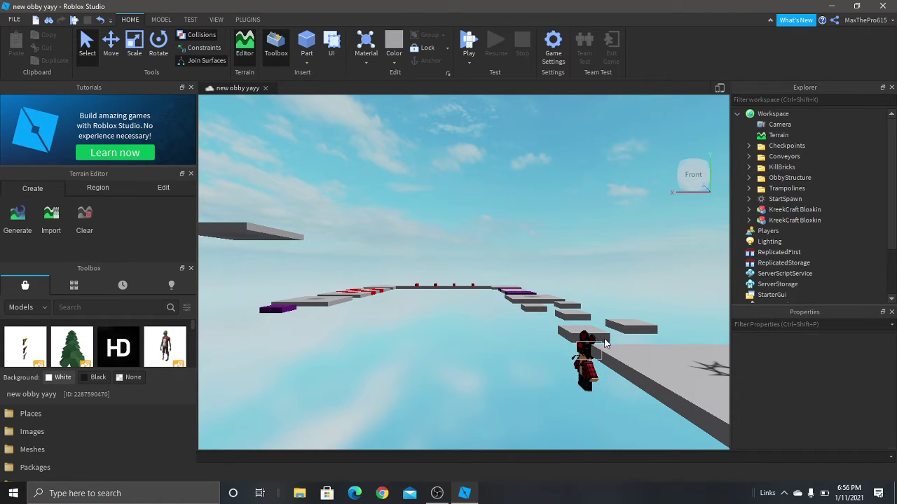
left_click(583, 365)
scroll(580, 362, "up", 5)
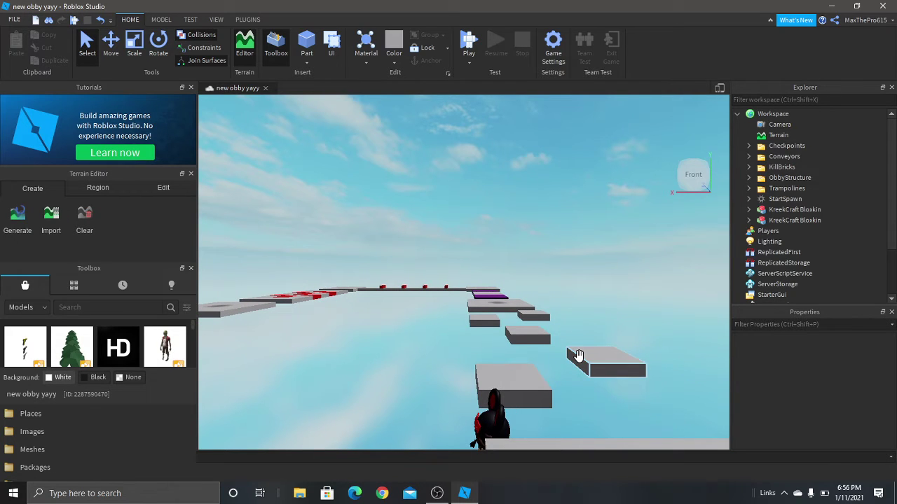
scroll(579, 356, "down", 1)
scroll(579, 355, "down", 1)
scroll(579, 356, "down", 1)
scroll(579, 356, "down", 2)
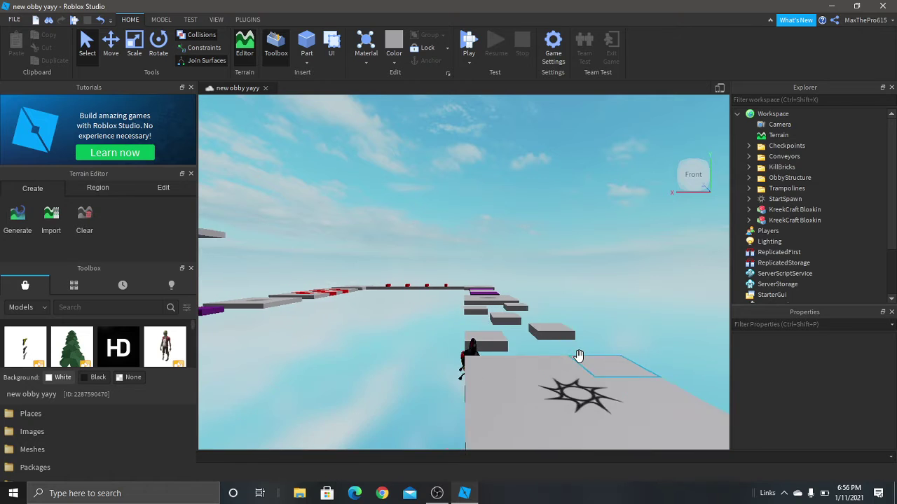
key("a")
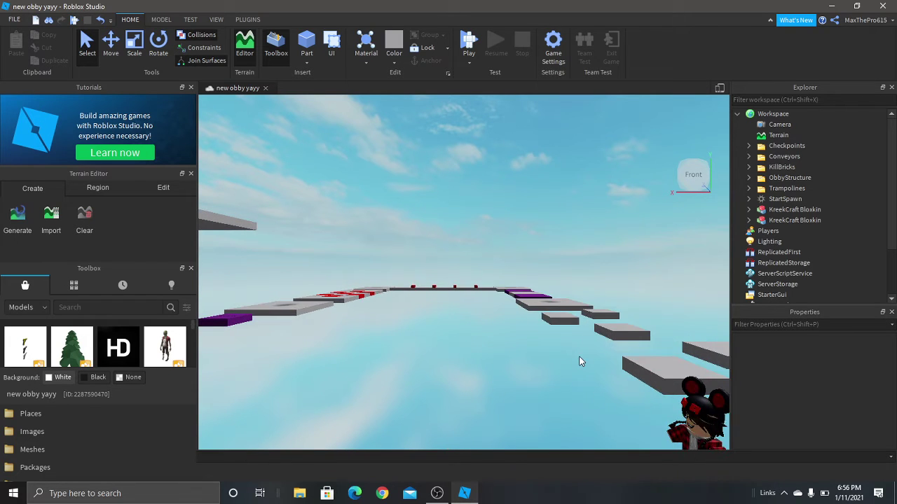
key("q")
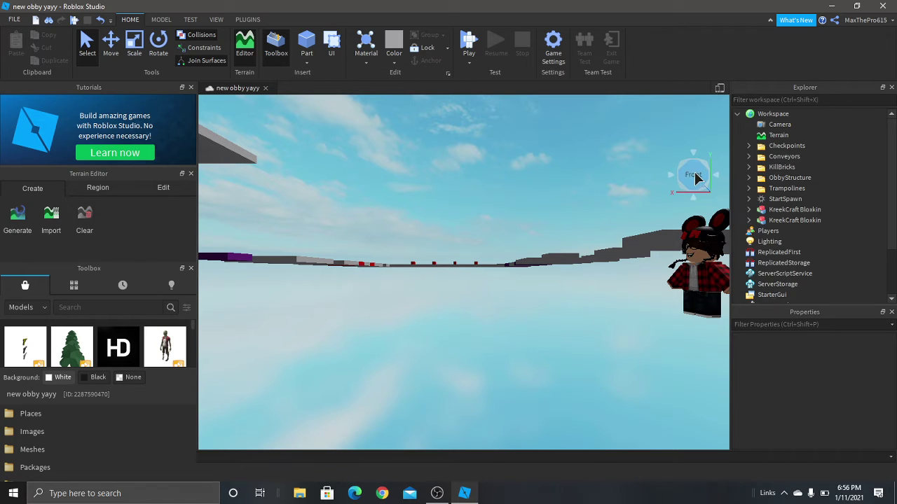
left_click(671, 176)
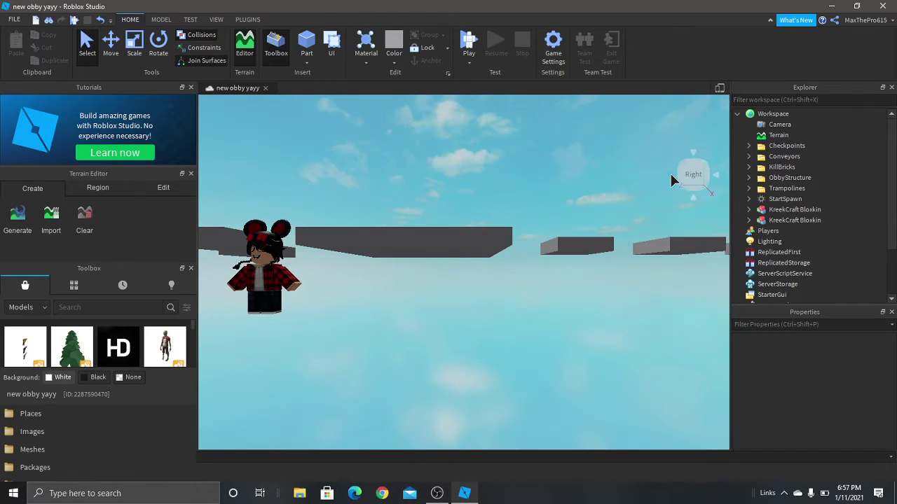
key("a")
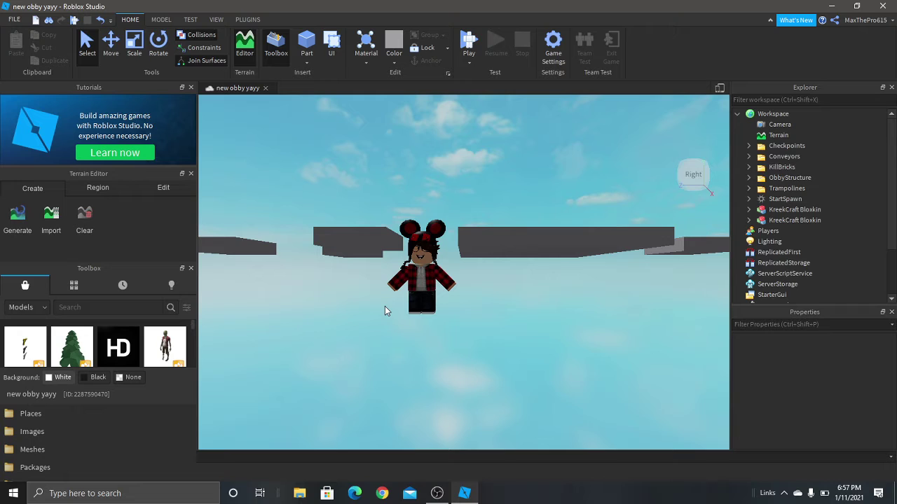
Step: Search the Toolbox for 'fire' and insert the Realistic Fire model
left_click(129, 306)
type("fire")
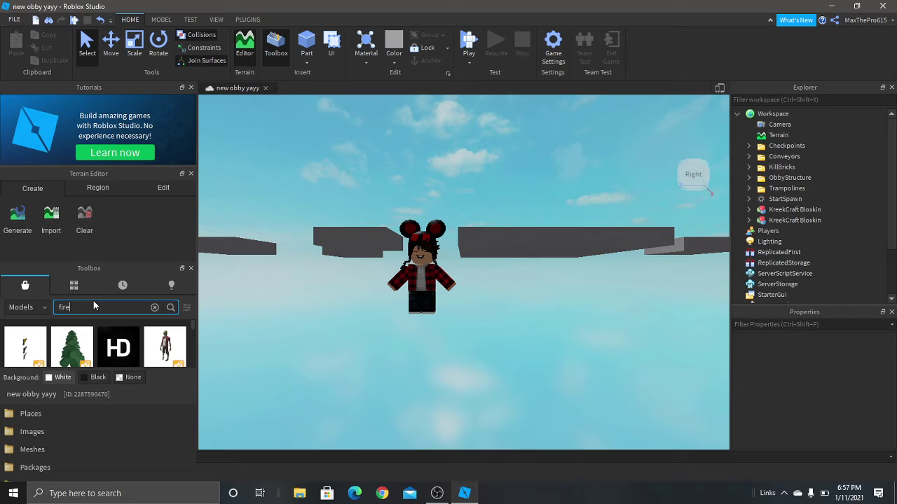
key("Return")
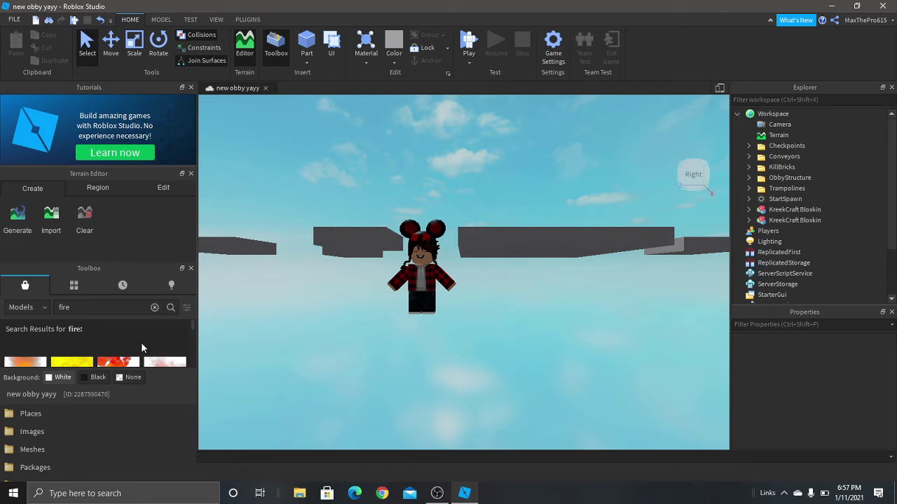
mouse_move(98, 344)
left_click_drag(191, 327, 192, 332)
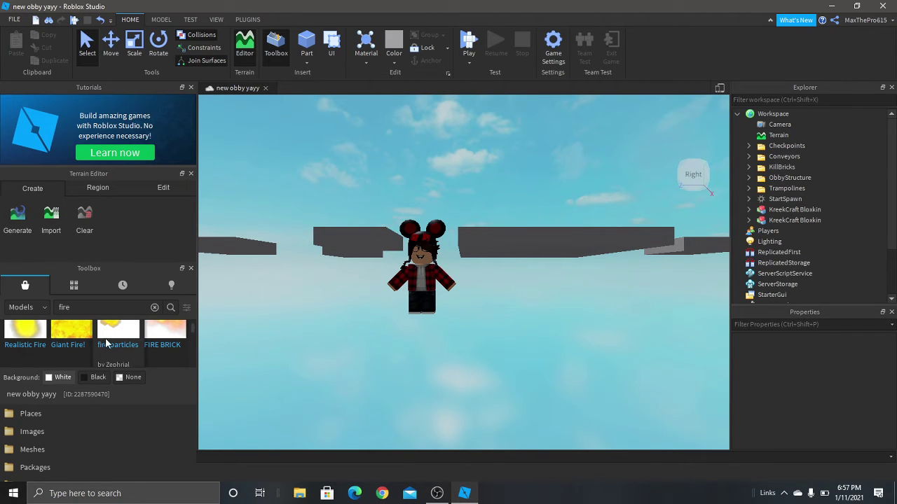
left_click(19, 341)
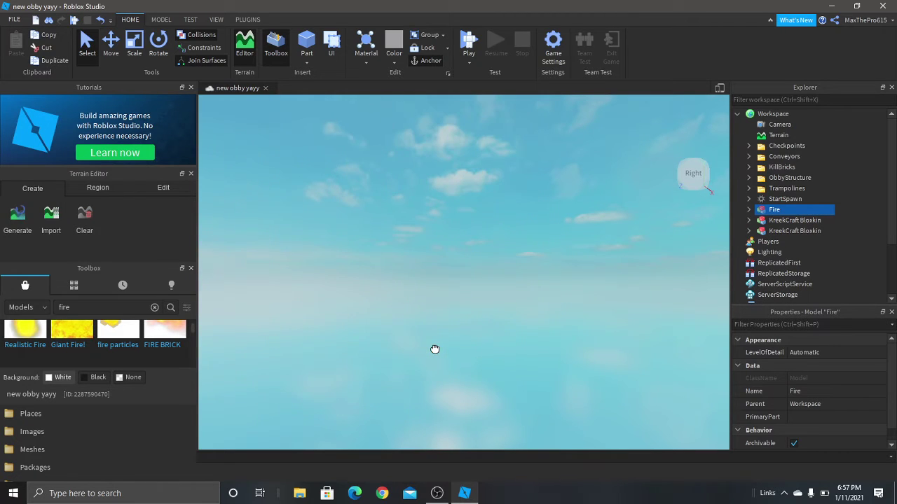
Step: Reorient the camera to locate the Fire model floating in the sky
key("s")
key("a")
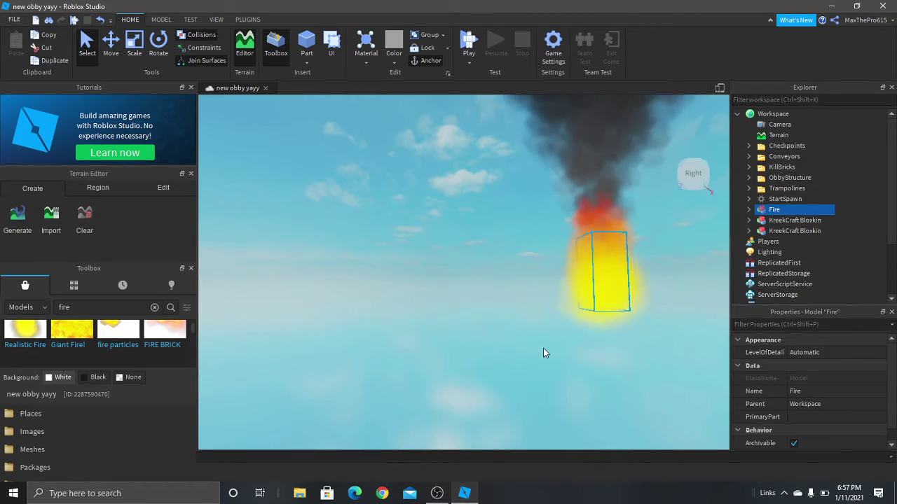
left_click(539, 305)
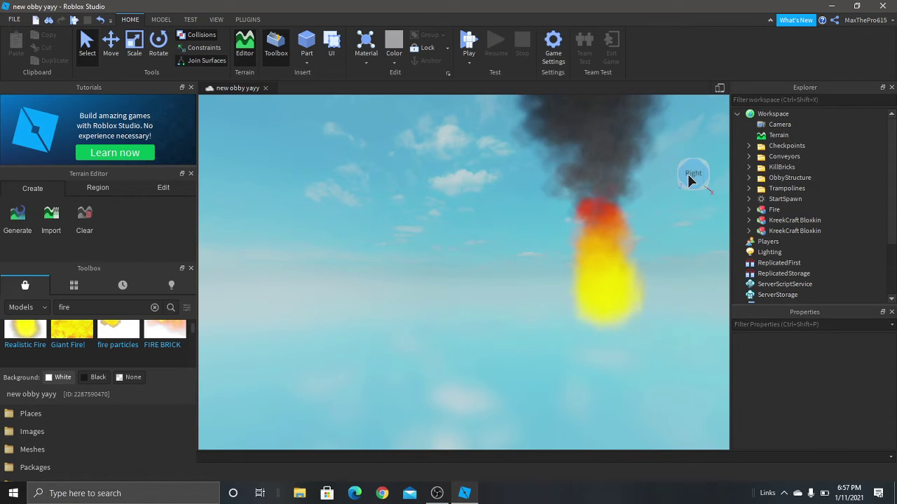
left_click(537, 217)
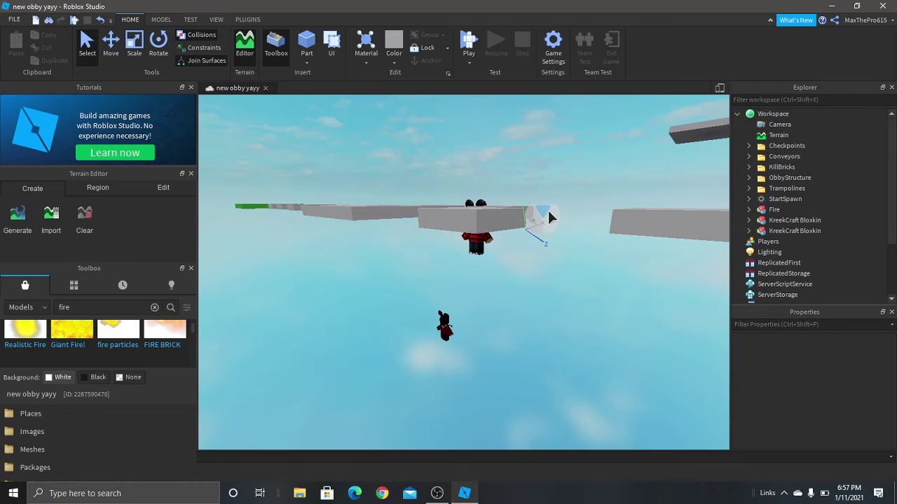
left_click(548, 210)
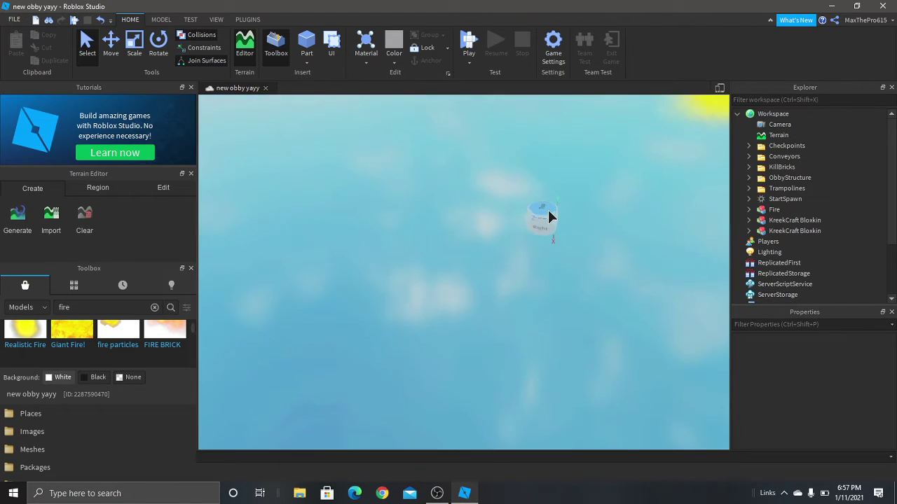
left_click(548, 210)
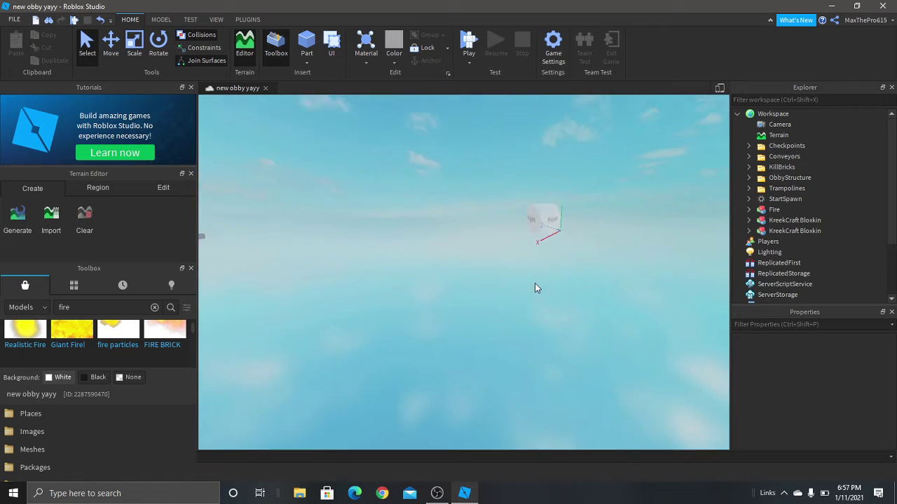
right_click_drag(535, 287, 519, 275)
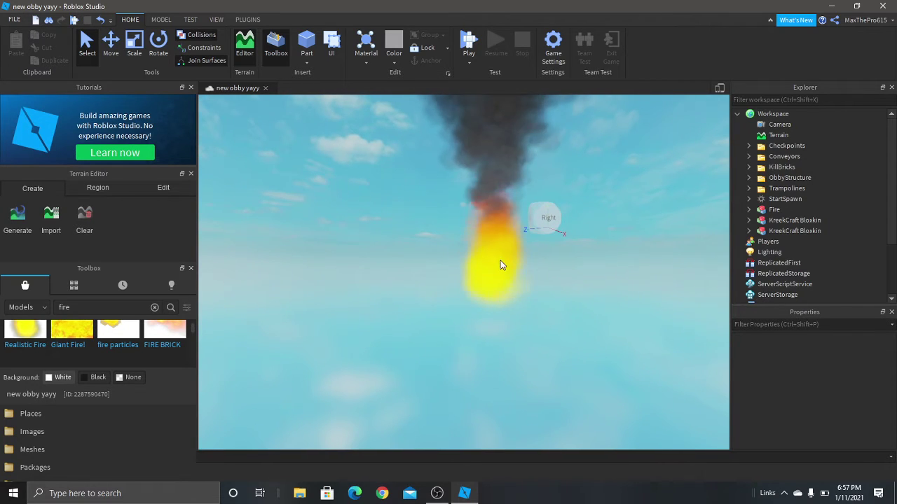
left_click(495, 221)
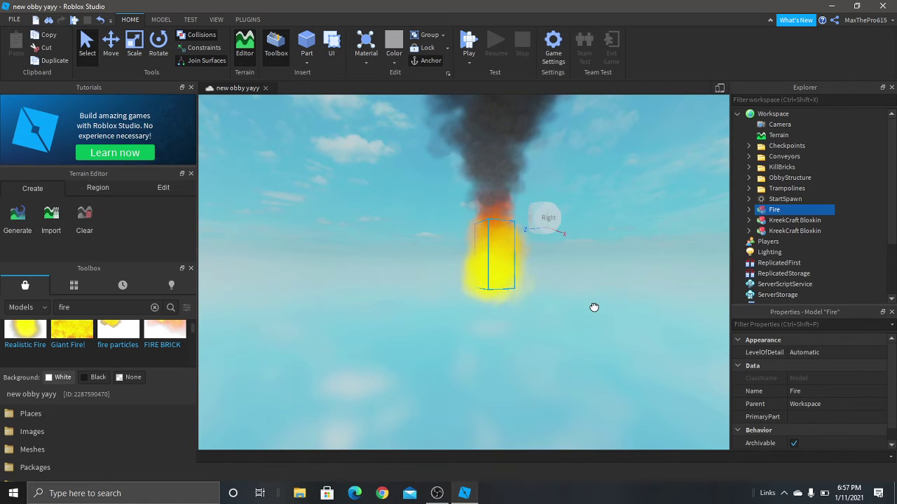
key("d")
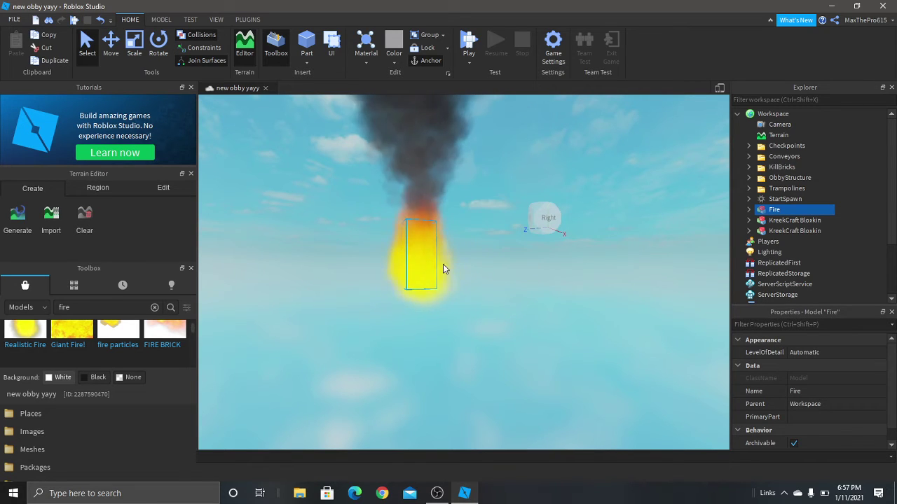
left_click(418, 262)
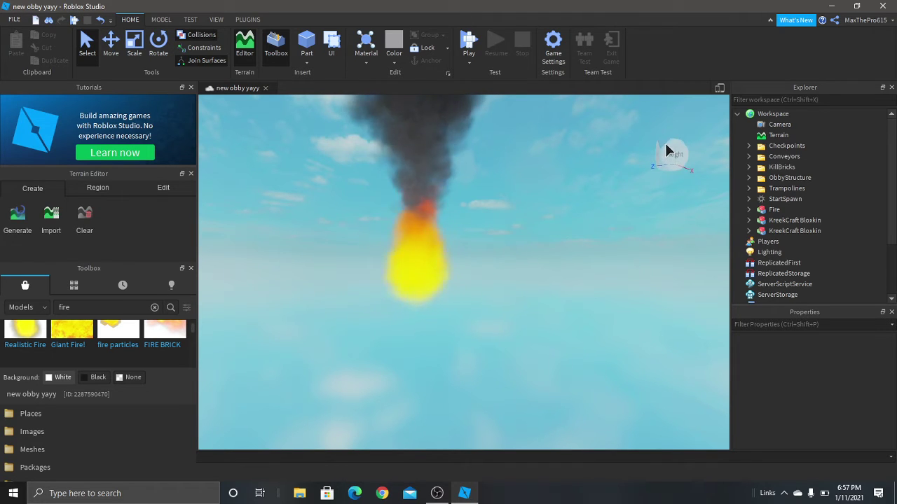
left_click(668, 140)
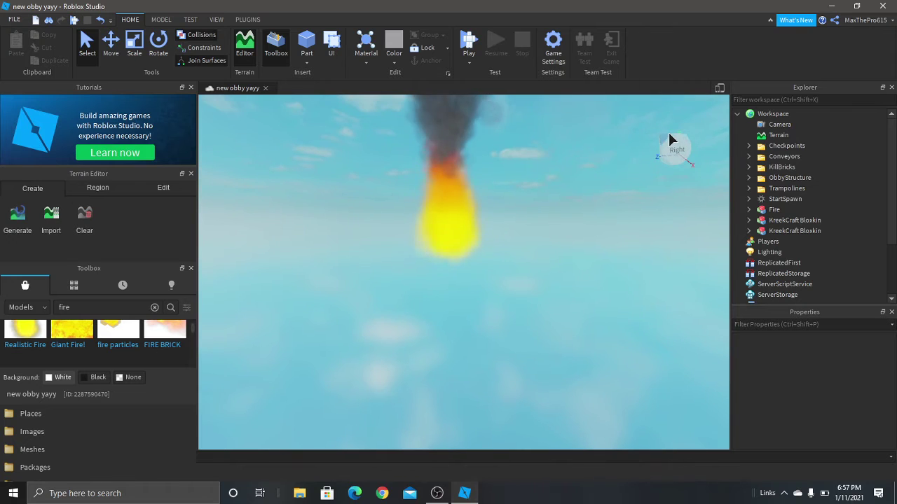
Step: Drag the Fire model down beside the star spawn platform near the character
left_click(450, 180)
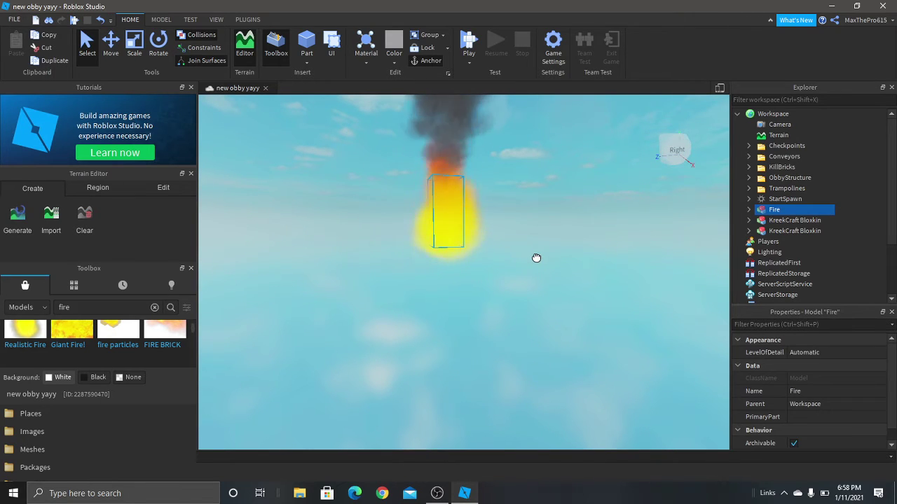
key("q")
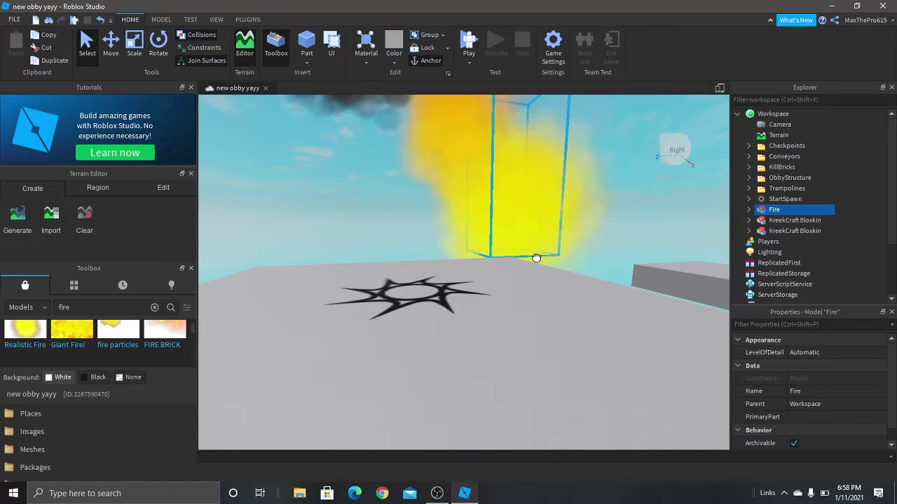
scroll(536, 258, "down", 5)
mouse_move(536, 256)
left_mouse_down()
mouse_move(371, 312)
mouse_move(338, 269)
left_mouse_up()
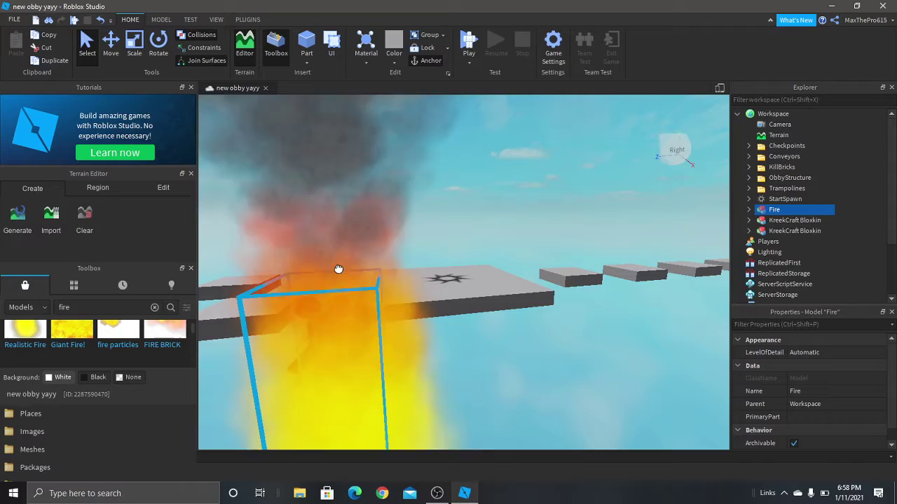
mouse_move(338, 269)
left_mouse_down()
mouse_move(332, 252)
mouse_move(376, 312)
mouse_move(488, 314)
mouse_move(490, 341)
mouse_move(507, 341)
mouse_move(520, 365)
left_mouse_up()
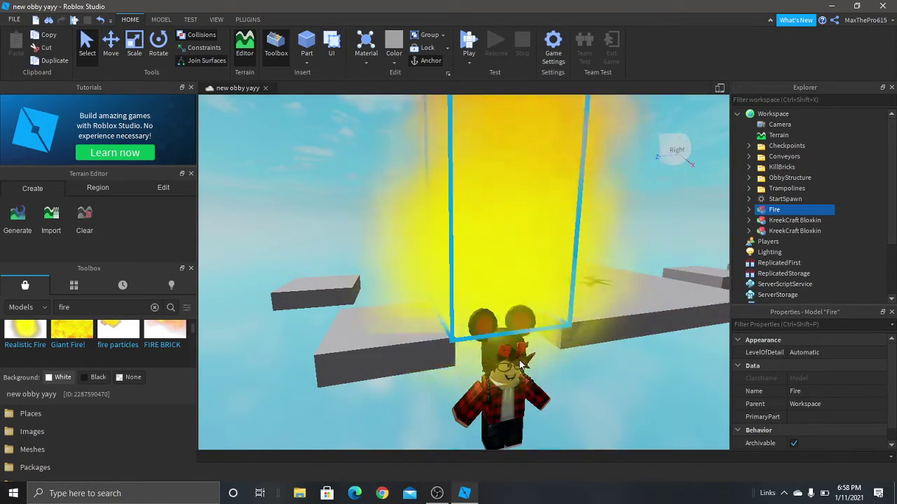
scroll(520, 364, "down", 2)
scroll(520, 364, "down", 3)
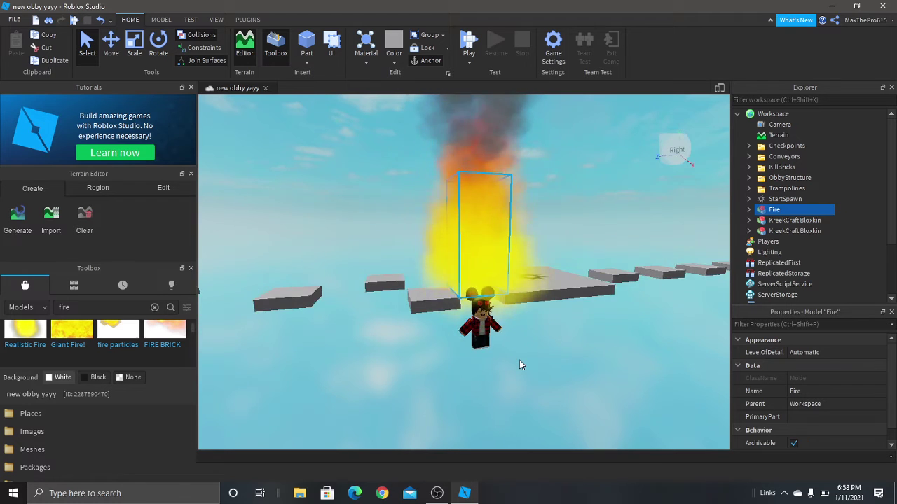
key("q")
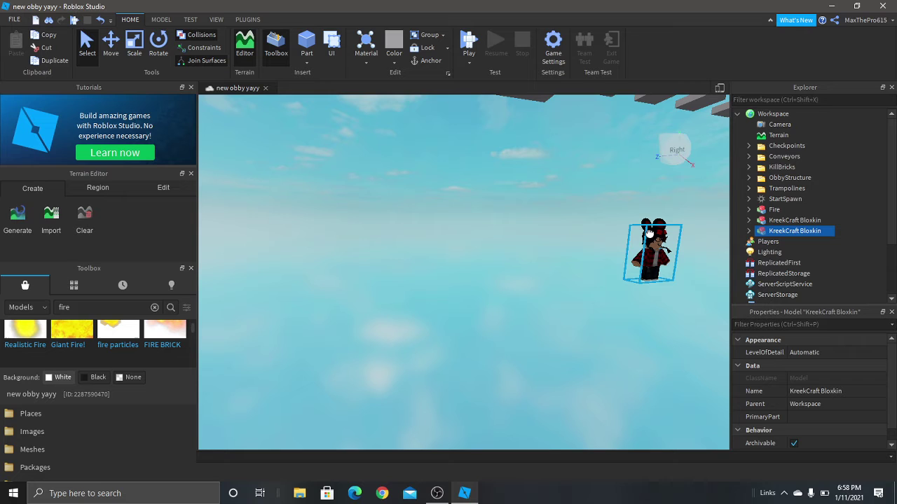
Step: Drag the second KreekCraft Bloxkin up from below onto the platforms toward the fire
key("e")
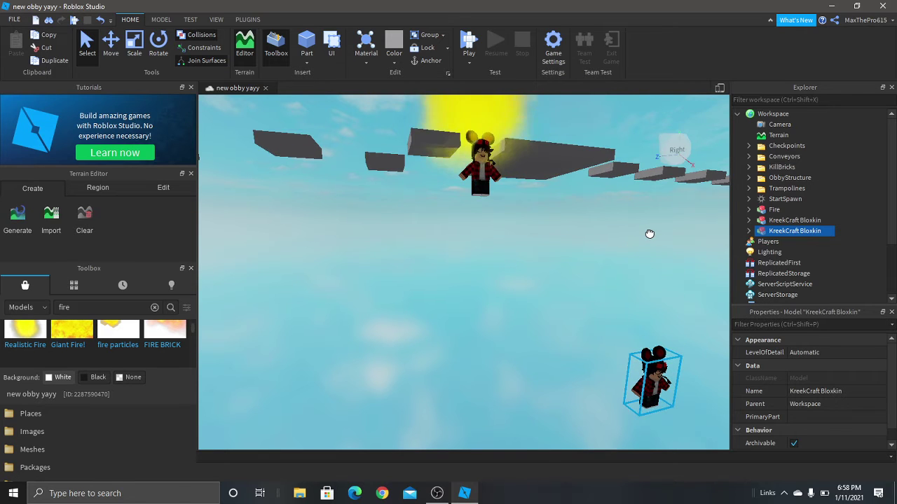
mouse_move(650, 233)
left_mouse_down()
mouse_move(538, 137)
mouse_move(538, 144)
left_mouse_up()
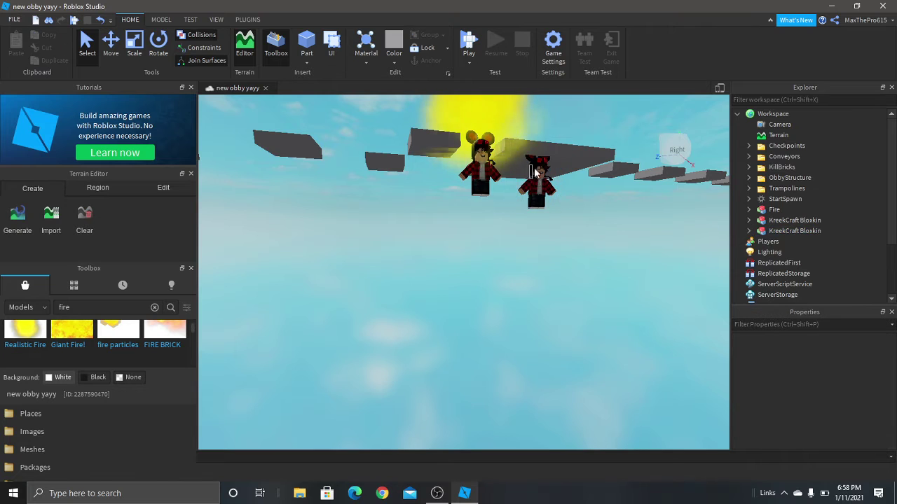
left_click(530, 163)
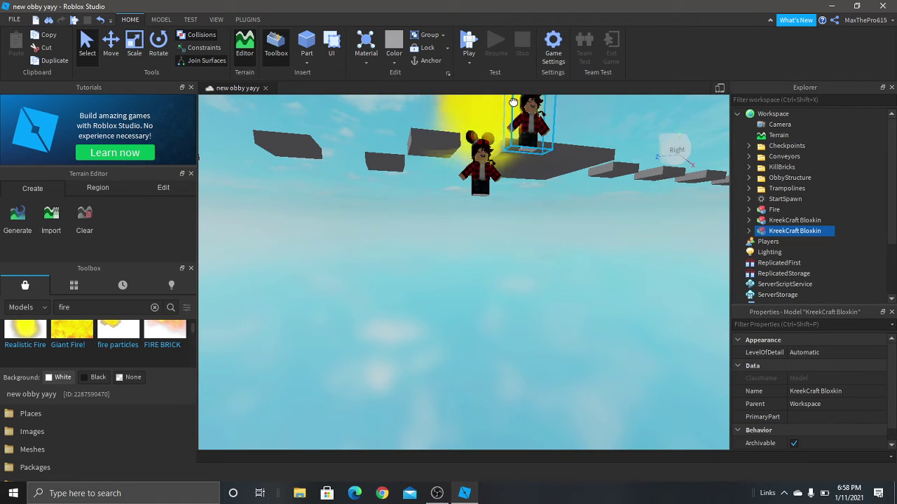
key("e")
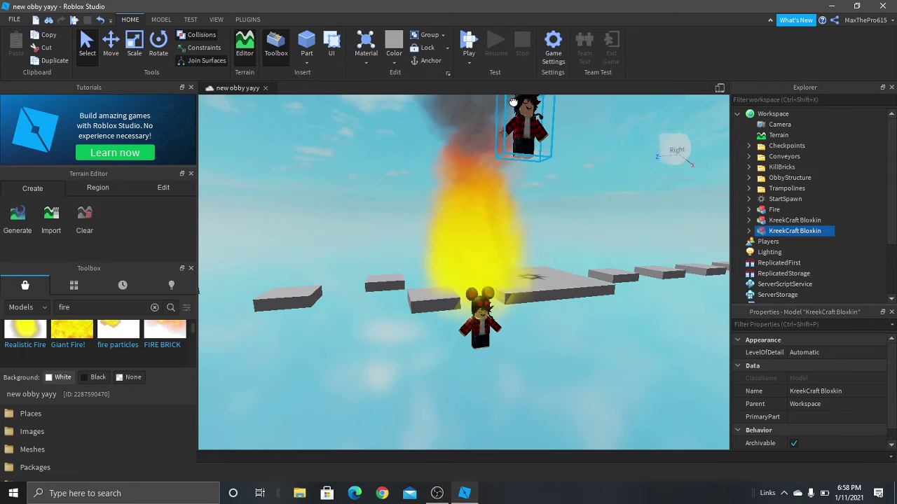
left_click_drag(515, 128, 514, 211)
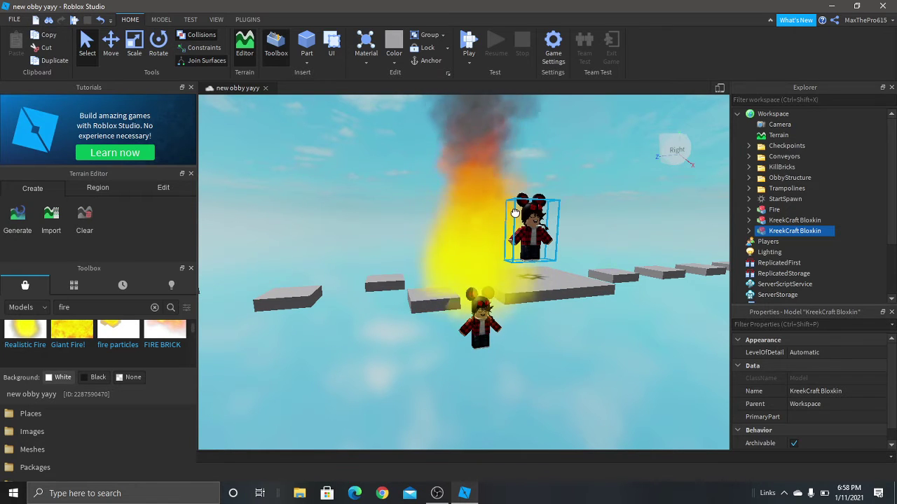
key("d")
scroll(515, 212, "up", 2)
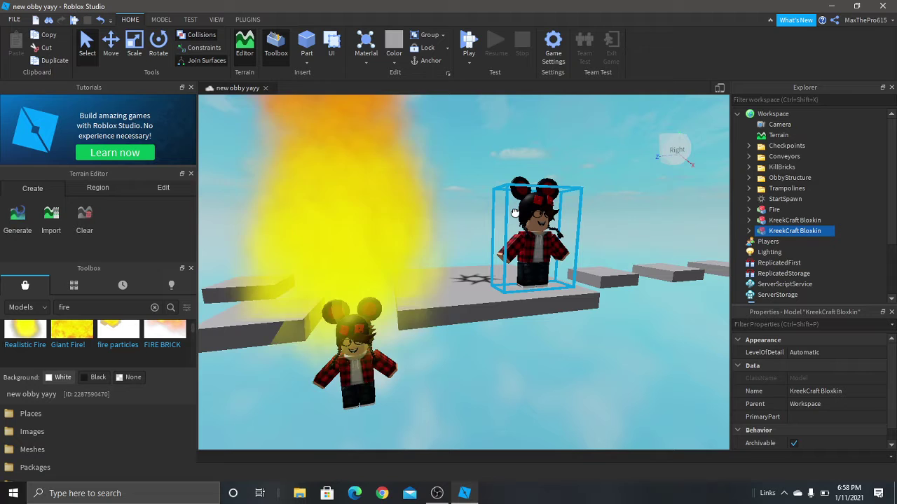
left_click_drag(515, 212, 476, 221)
Step: Tilt the view down and slide the character left across the star-marked platform
scroll(476, 221, "up", 3)
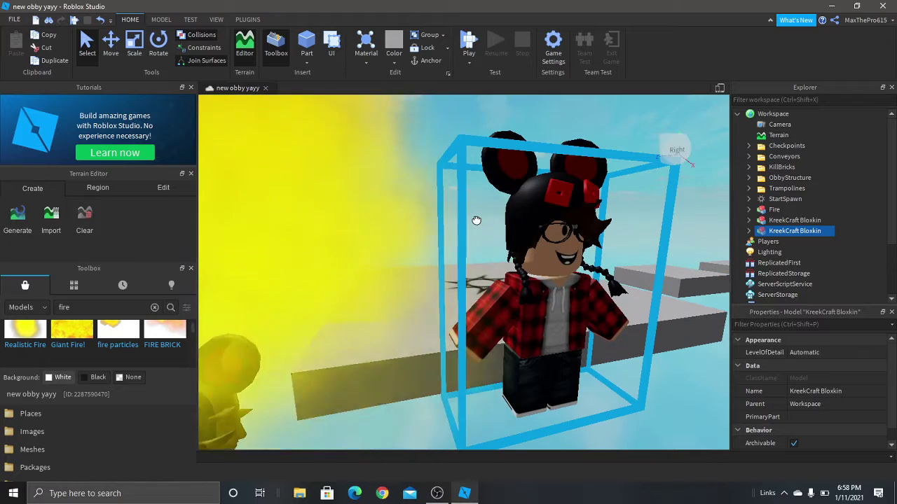
scroll(476, 221, "up", 2)
right_click_drag(476, 221, 386, 87)
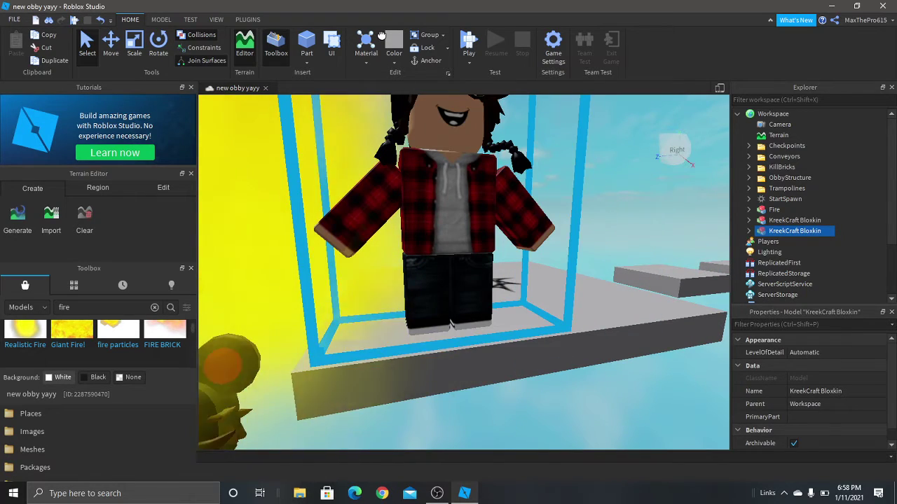
key("s")
key("s")
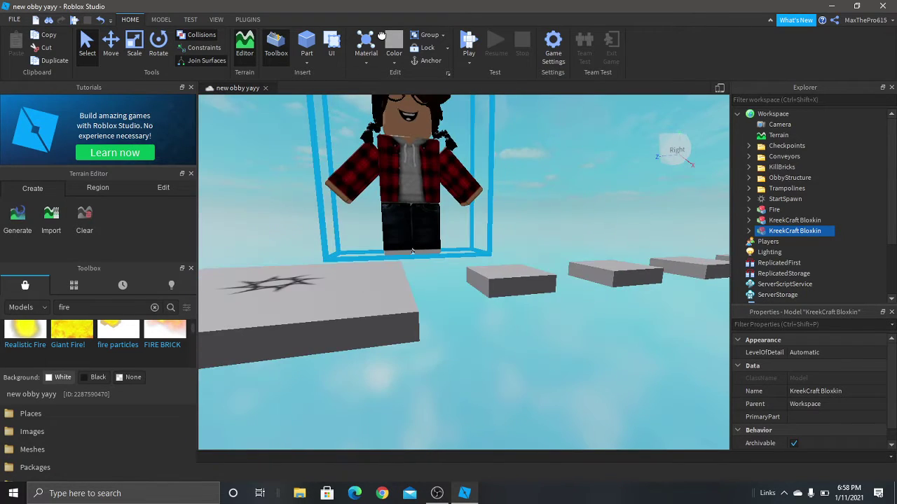
left_click_drag(382, 112, 287, 115)
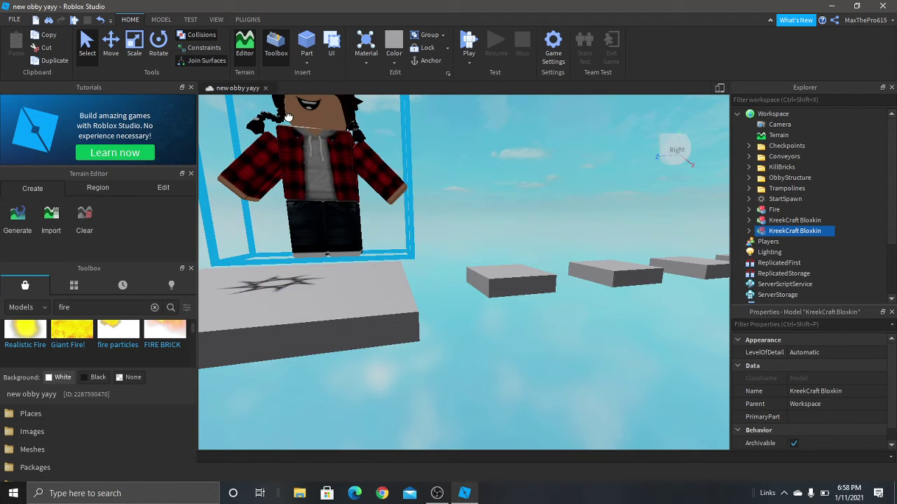
key("w")
key("w")
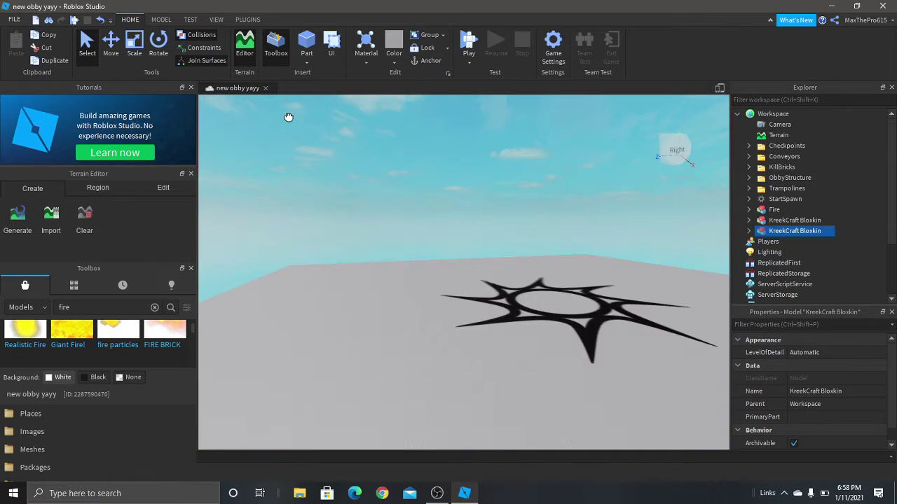
right_click_drag(288, 117, 291, 121)
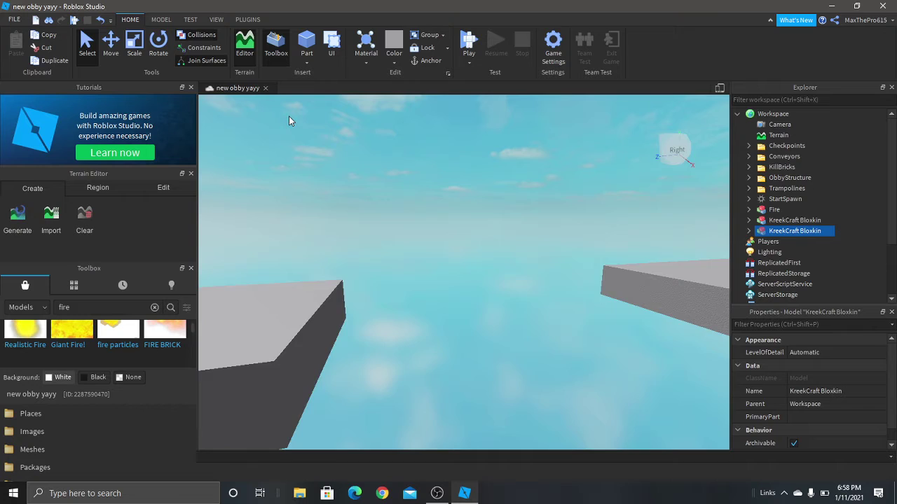
Step: Move the character onto the small platform with the fire behind it
key("s")
left_click(289, 121)
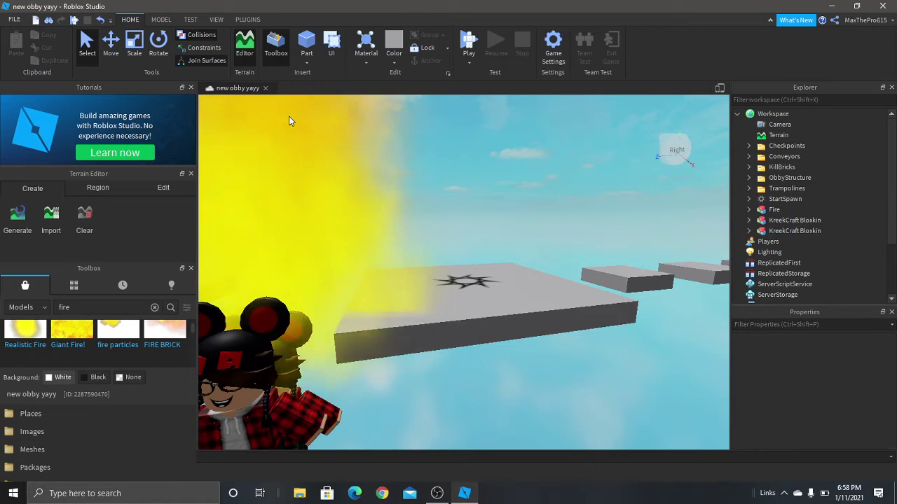
key("s")
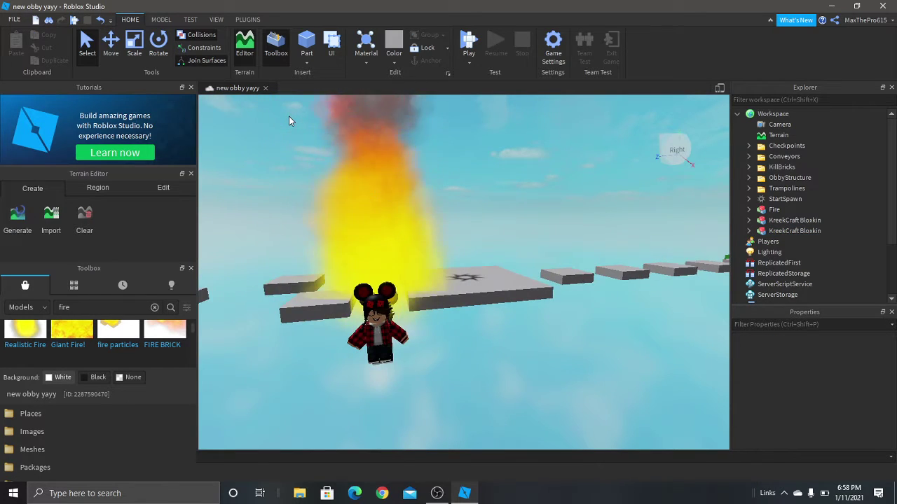
right_click_drag(289, 120, 289, 118)
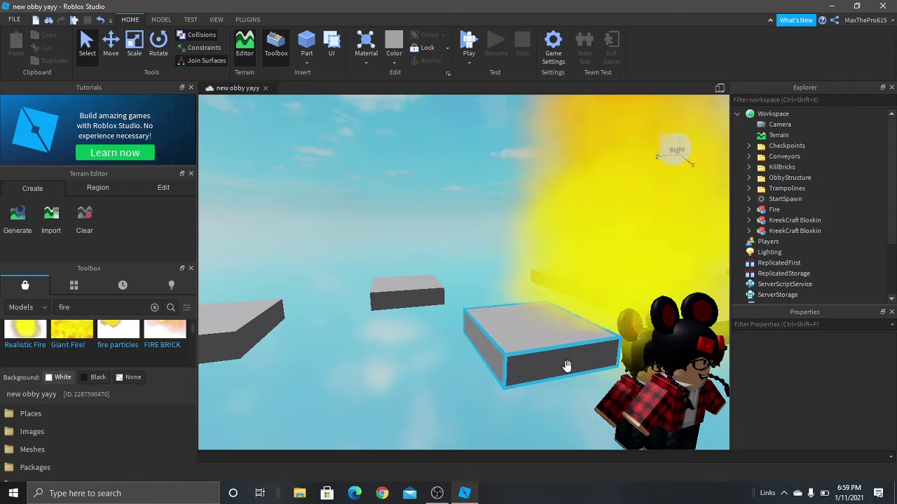
left_click_drag(633, 377, 516, 322)
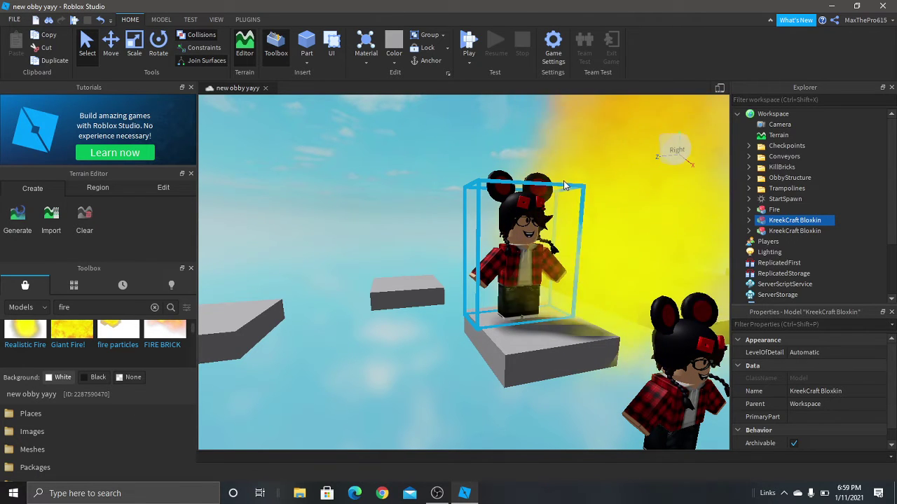
right_click_drag(573, 217, 573, 222)
key("f")
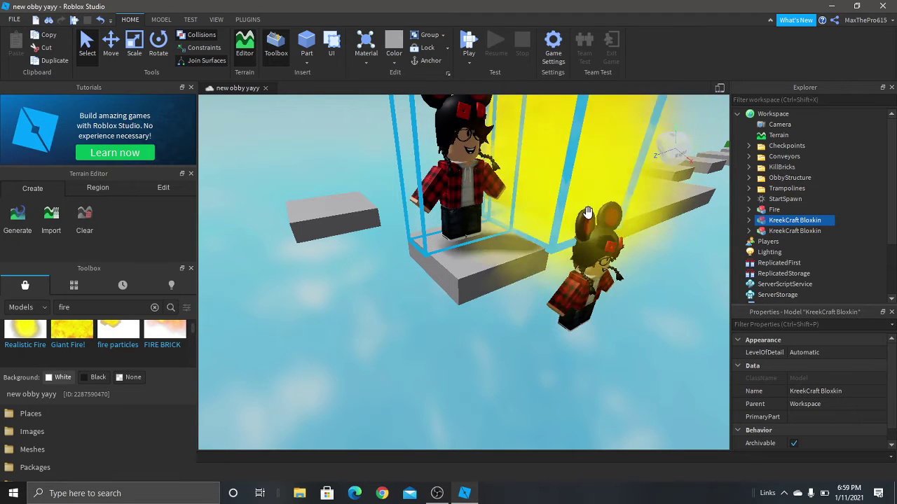
Step: Lower the Fire model beside the right-hand character
left_click(607, 232)
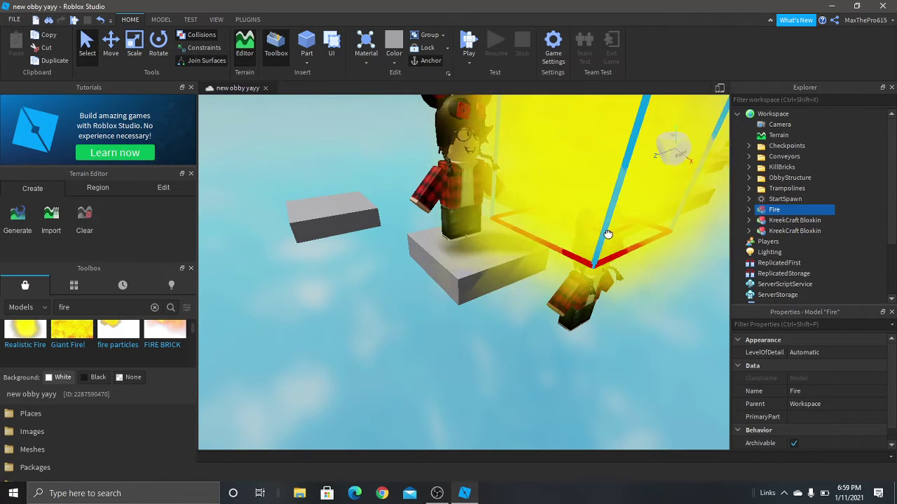
left_click_drag(608, 234, 597, 271)
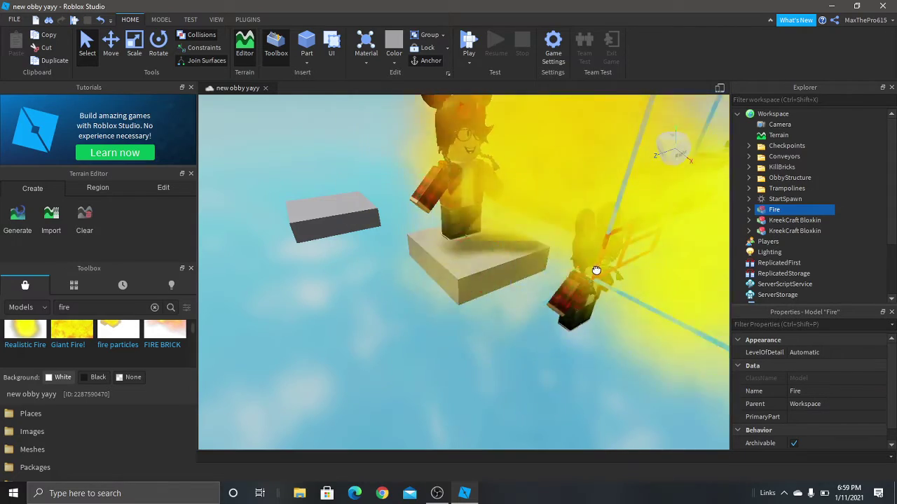
mouse_move(596, 270)
left_mouse_down()
mouse_move(588, 267)
mouse_move(608, 228)
left_mouse_up()
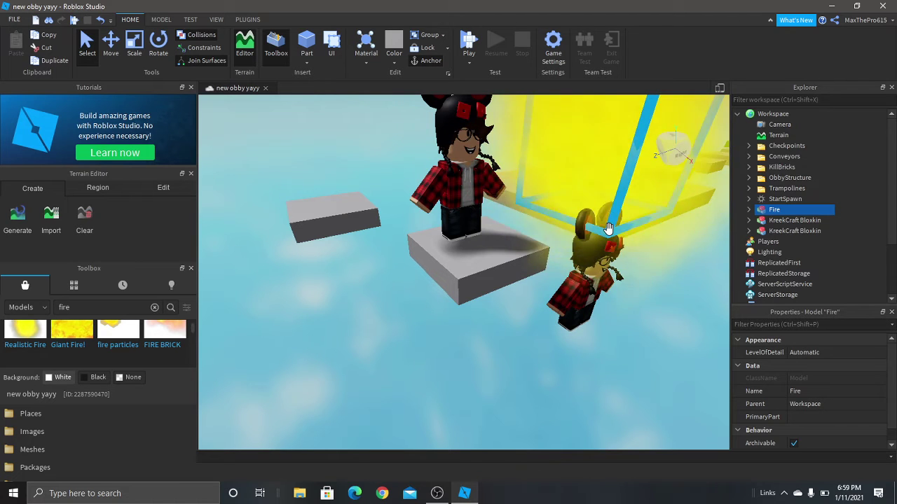
Step: Insert a FIRE BRICK from the Toolbox and drag it toward the later platforms
key("f")
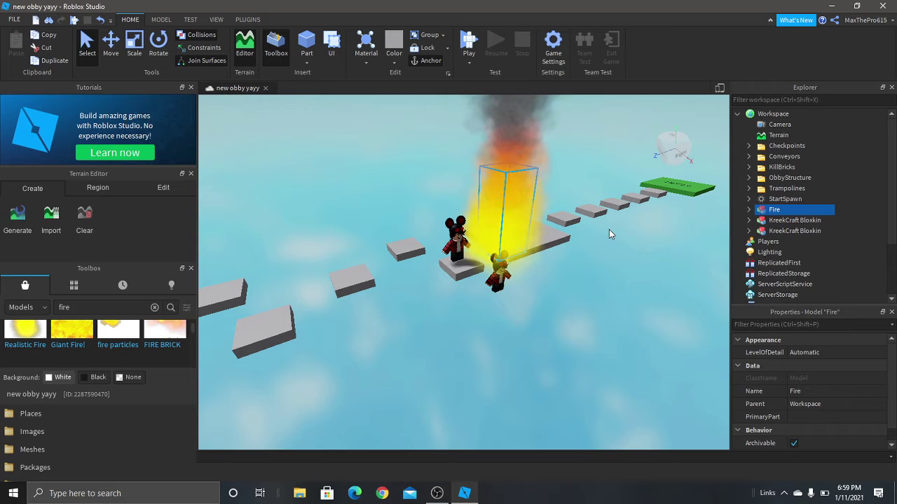
left_click(154, 343)
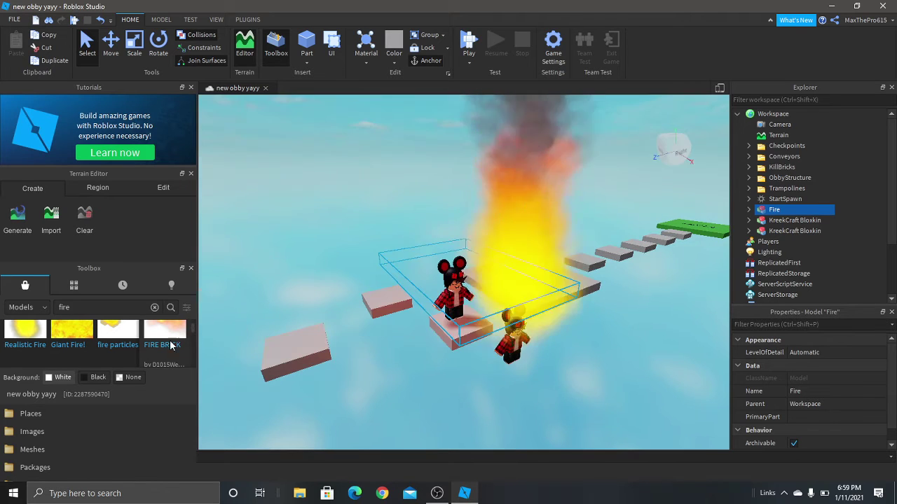
left_click_drag(527, 337, 619, 235)
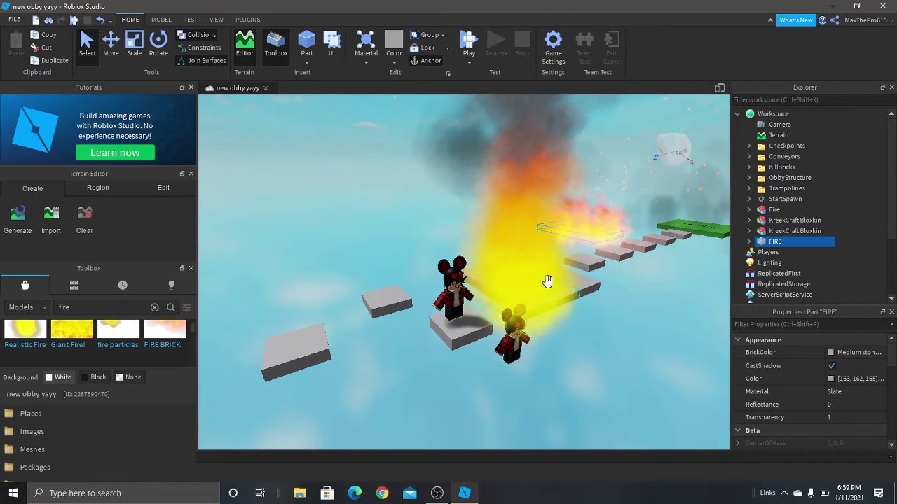
Step: Drag the FIRE brick onto the platform where the two characters stand
mouse_move(516, 294)
left_mouse_down()
mouse_move(566, 304)
mouse_move(623, 209)
left_mouse_up()
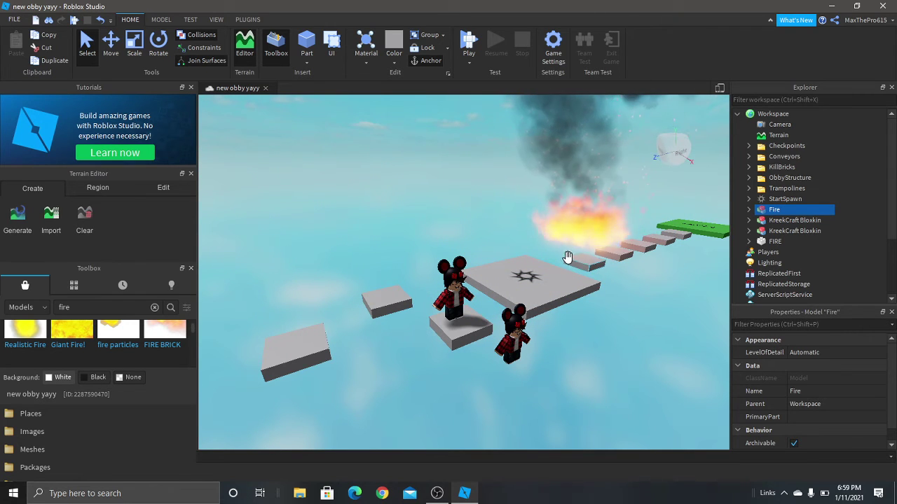
left_click(581, 229)
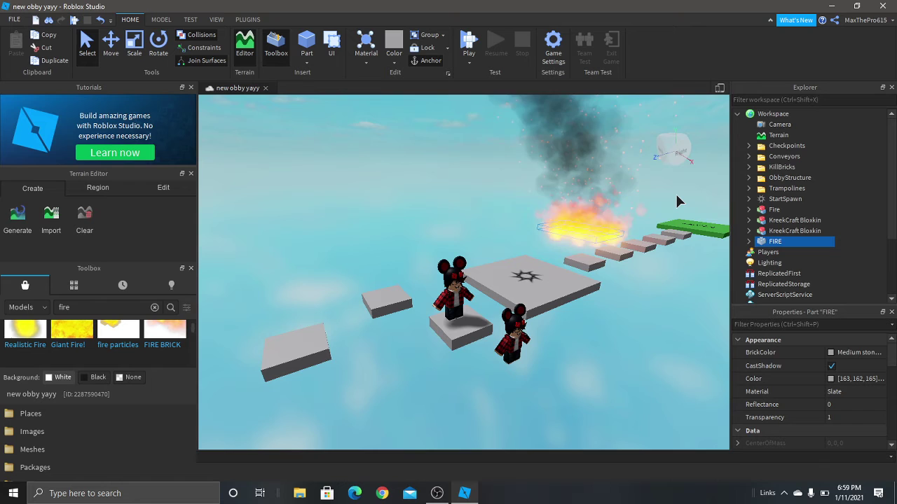
key("s")
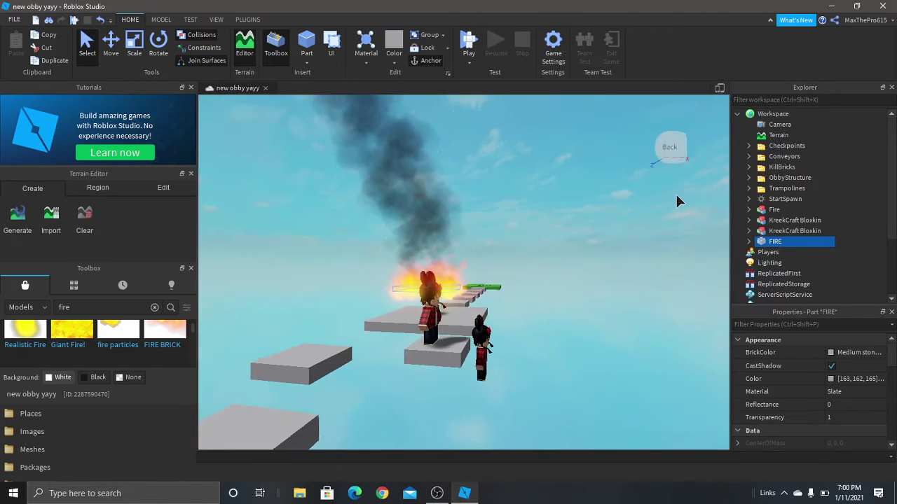
right_click_drag(682, 200, 598, 260)
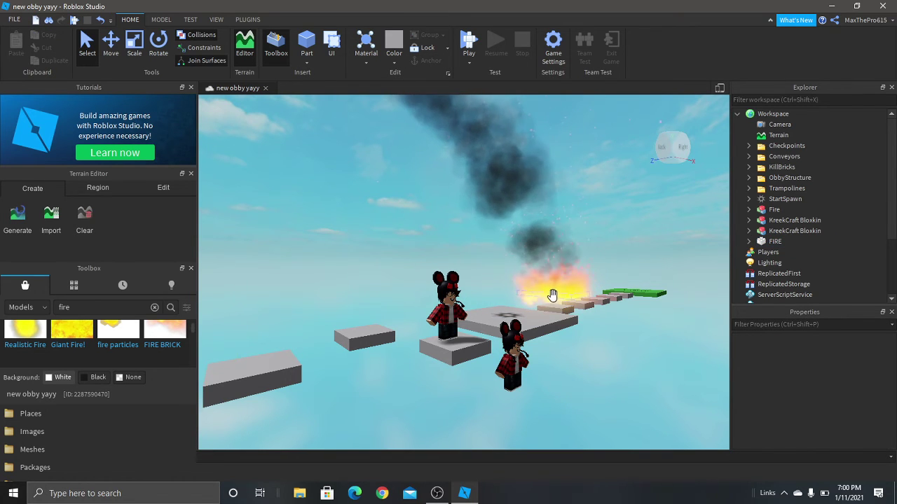
left_click_drag(547, 300, 533, 323)
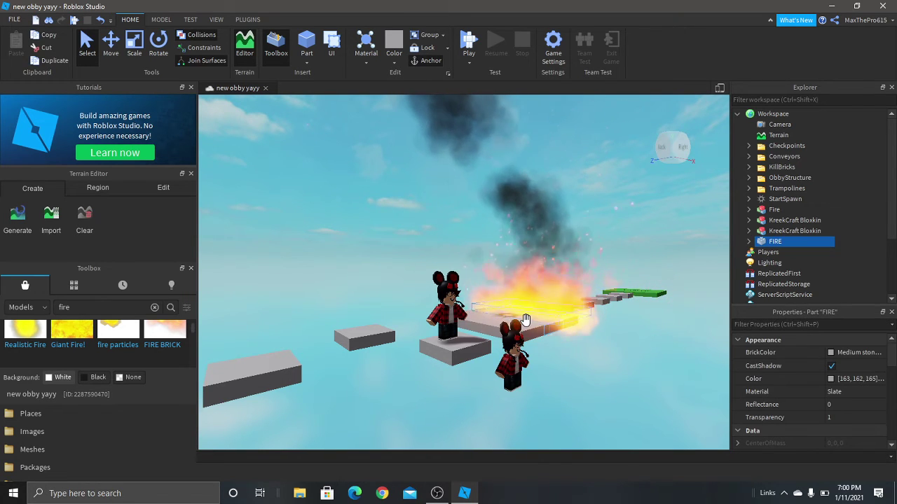
Step: Fly the camera through the flames toward the character standing by the fire
key("w")
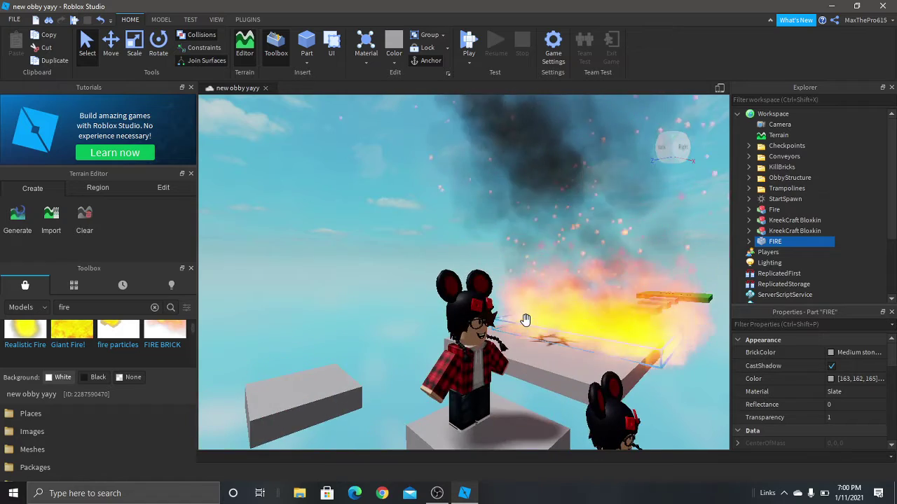
key("d")
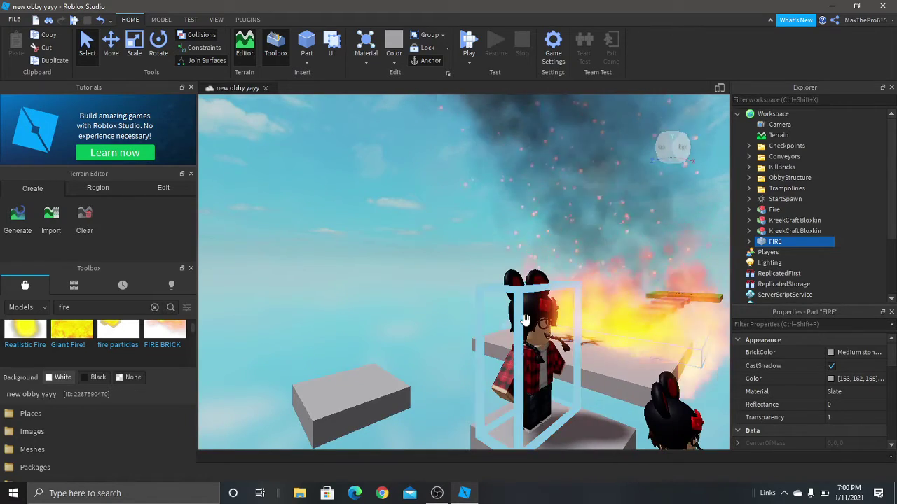
left_click(526, 319)
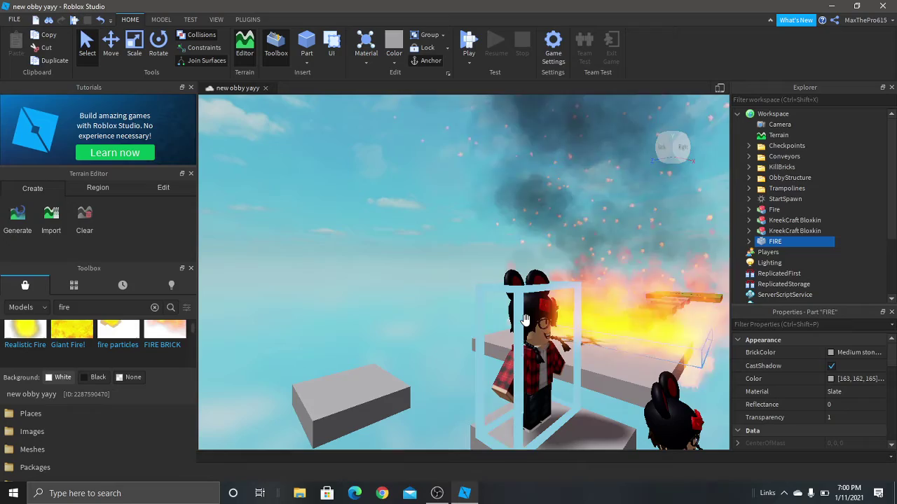
scroll(526, 320, "down", 2)
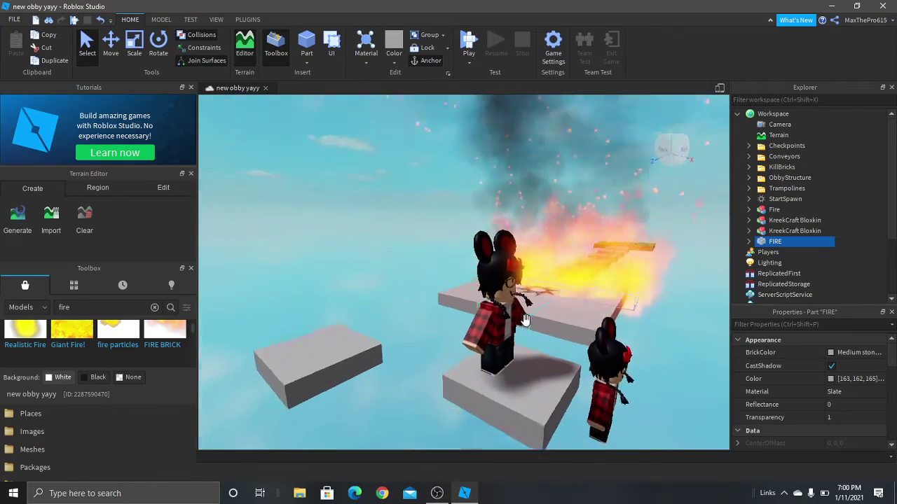
scroll(525, 319, "up", 2)
scroll(526, 319, "up", 2)
scroll(525, 321, "up", 2)
scroll(527, 324, "up", 2)
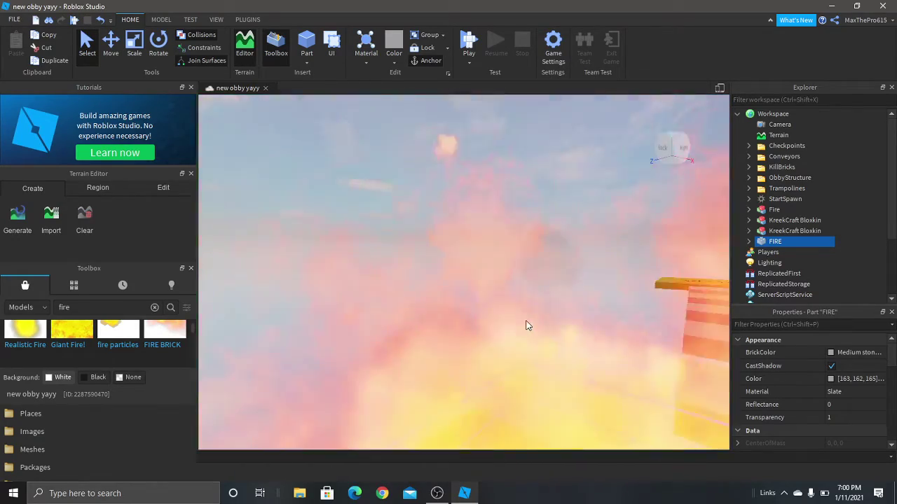
scroll(527, 326, "up", 2)
scroll(527, 325, "up", 2)
scroll(527, 326, "up", 2)
scroll(527, 326, "up", 1)
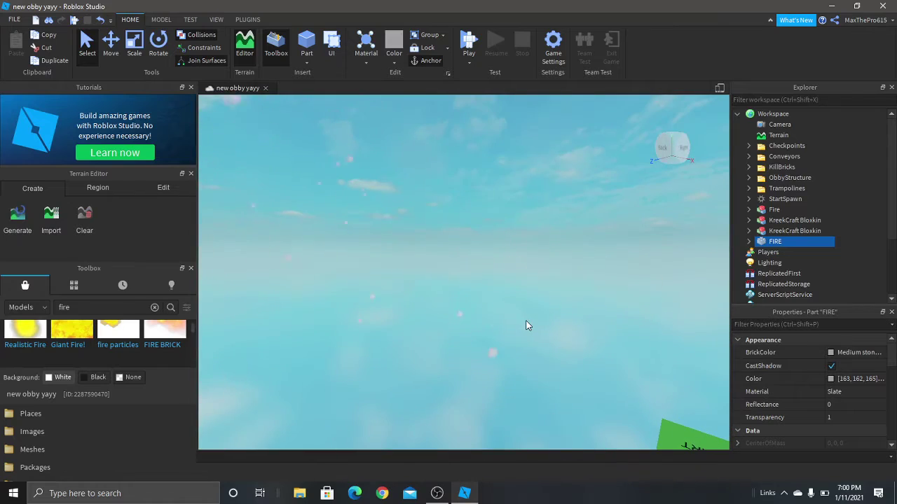
Step: Tilt the camera to a top-down view of the burning platform and obby steps
right_click_drag(526, 325, 527, 325)
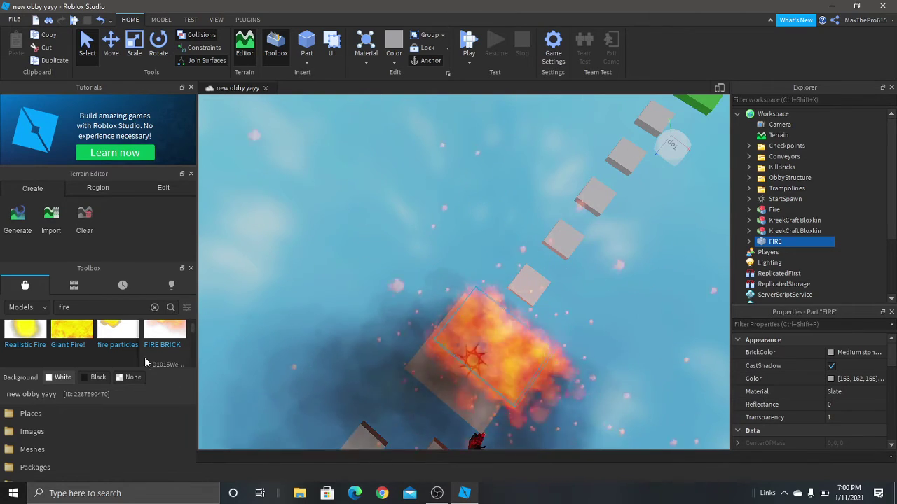
Step: Replace the Toolbox search with 'timeh', then 'kid', listing results like Npc Kid Boy
left_click(105, 313)
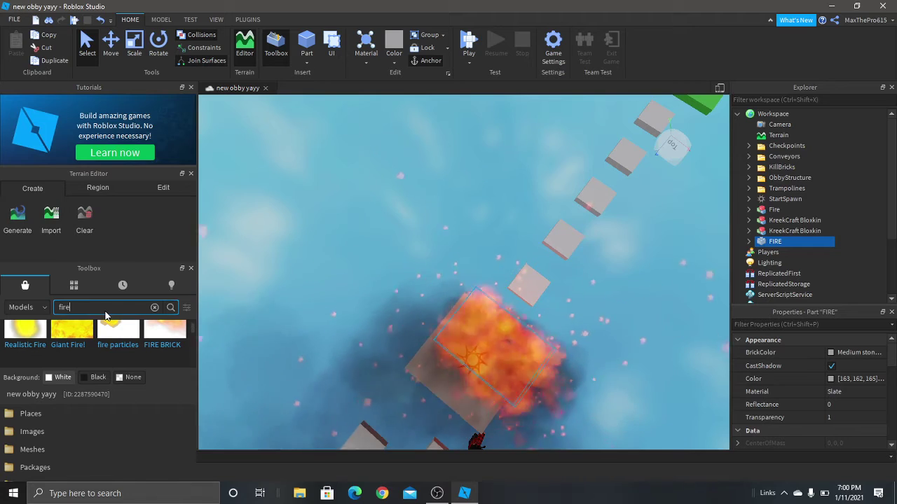
key("BackSpace")
key("BackSpace")
key("BackSpace")
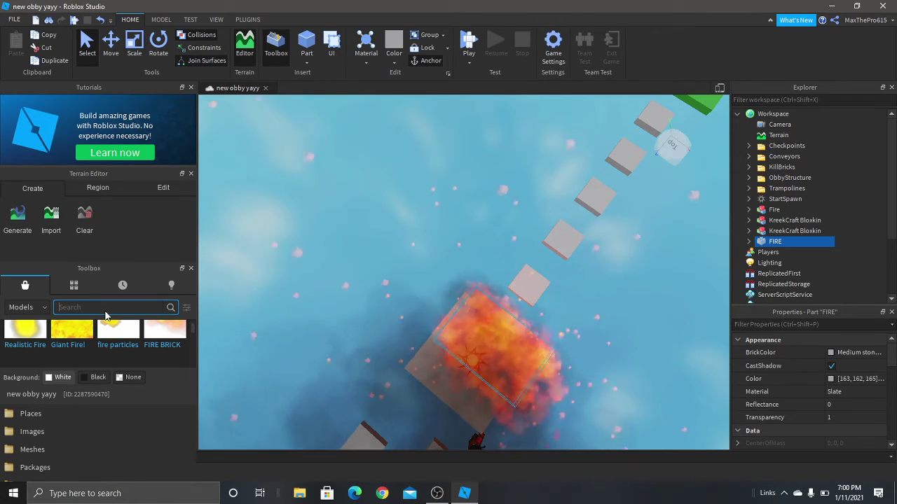
type("t")
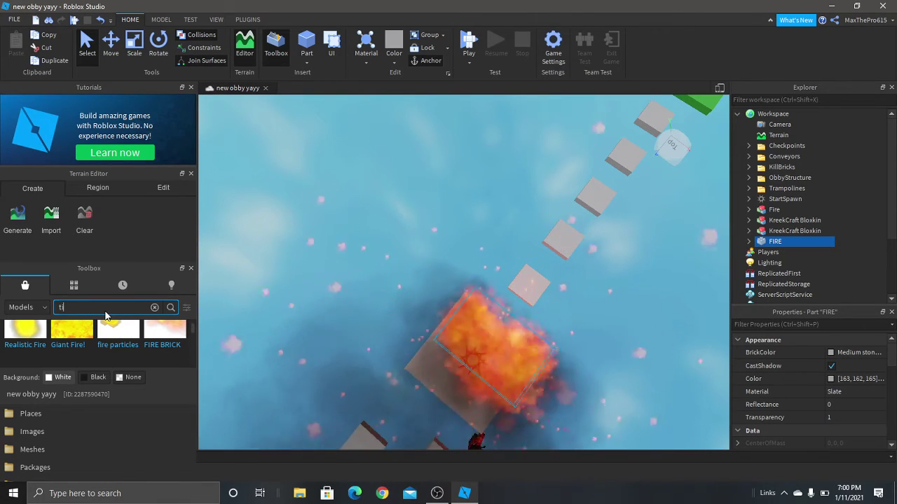
type("im")
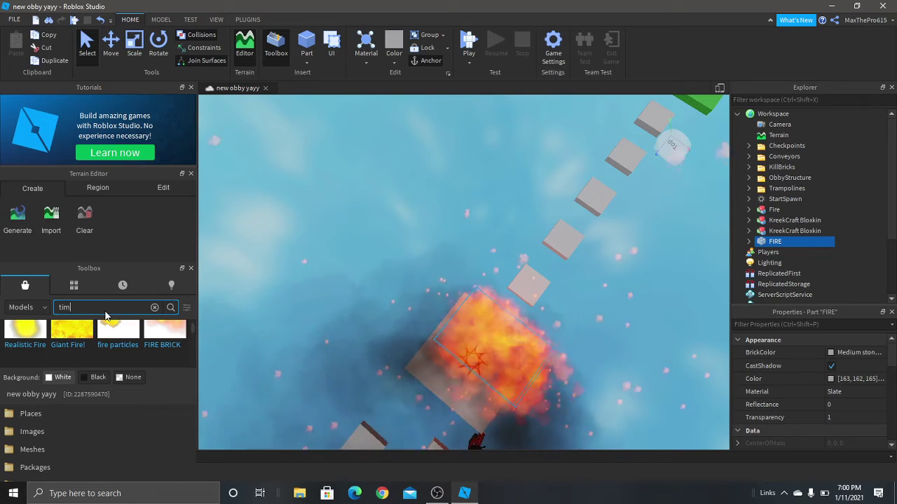
type("eh")
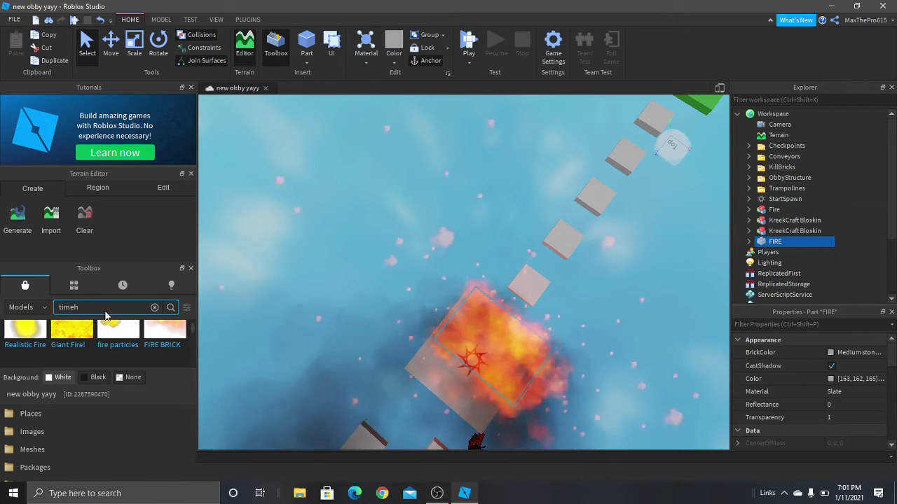
key("Return")
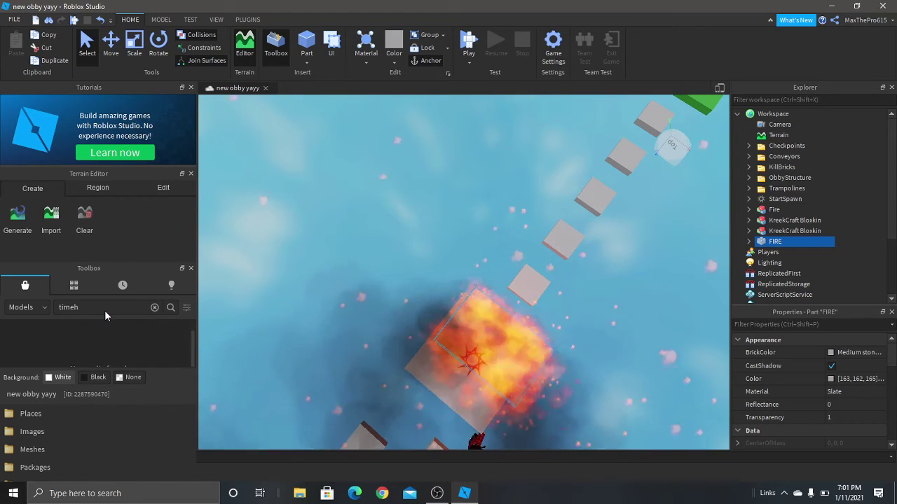
left_click(105, 312)
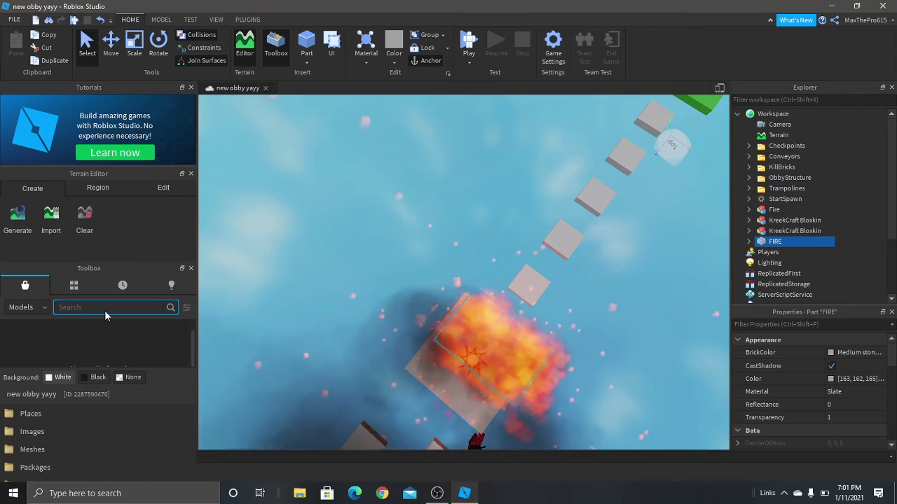
type("kid")
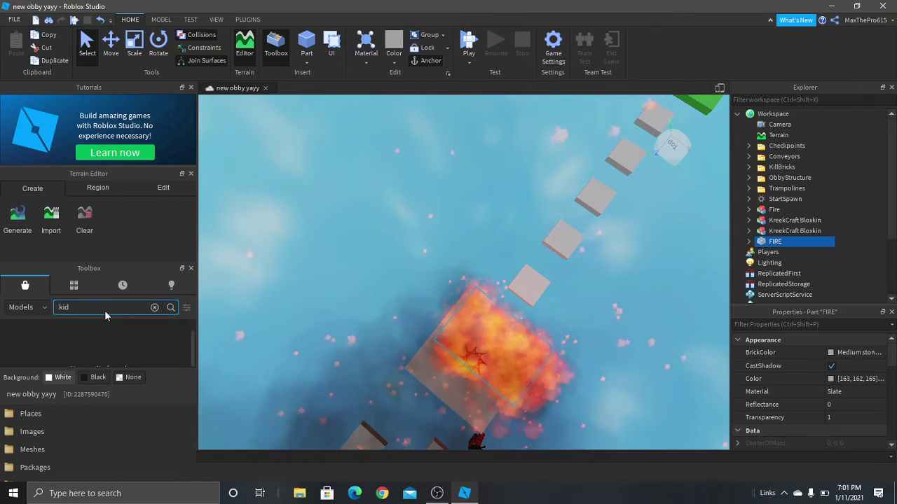
key("Return")
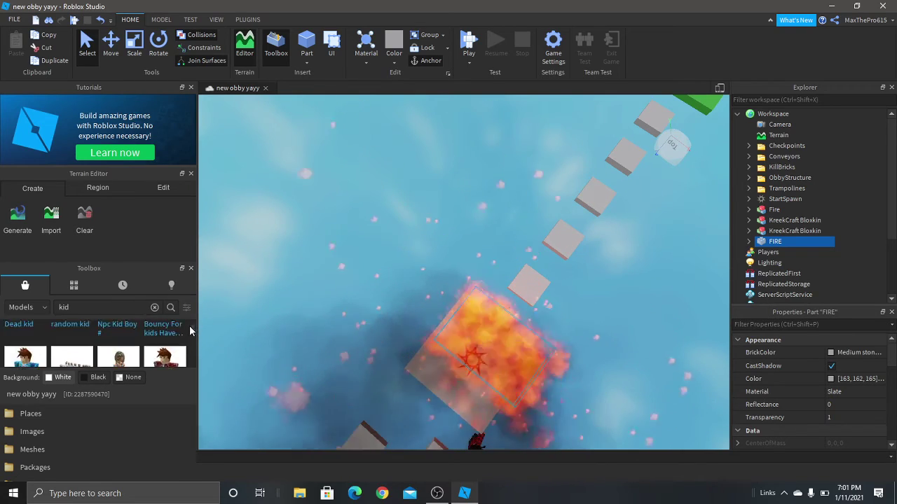
Step: Insert the Npc Kid Boy model and turn the view to locate and select it
left_click(115, 335)
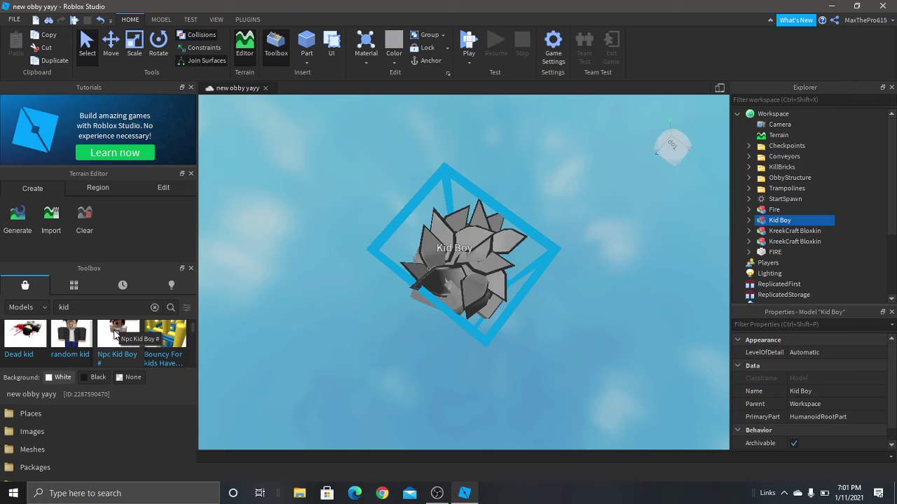
right_click_drag(455, 278, 459, 283)
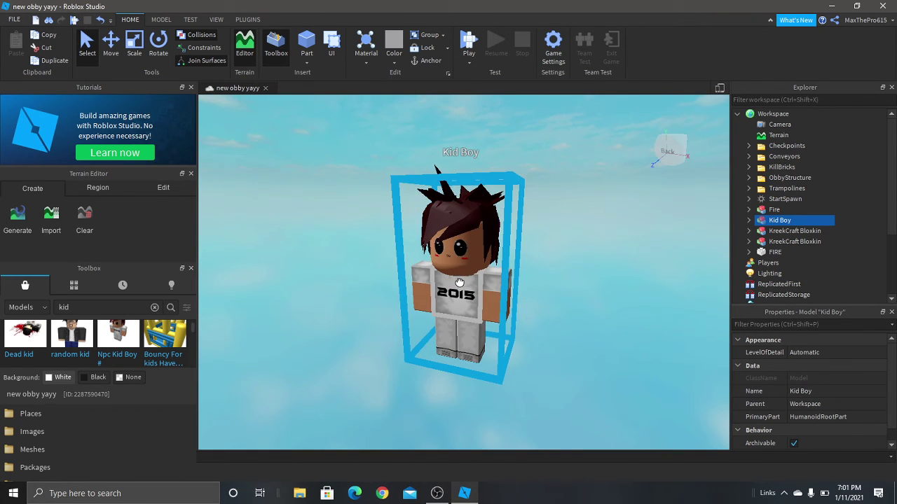
scroll(542, 302, "up", 5)
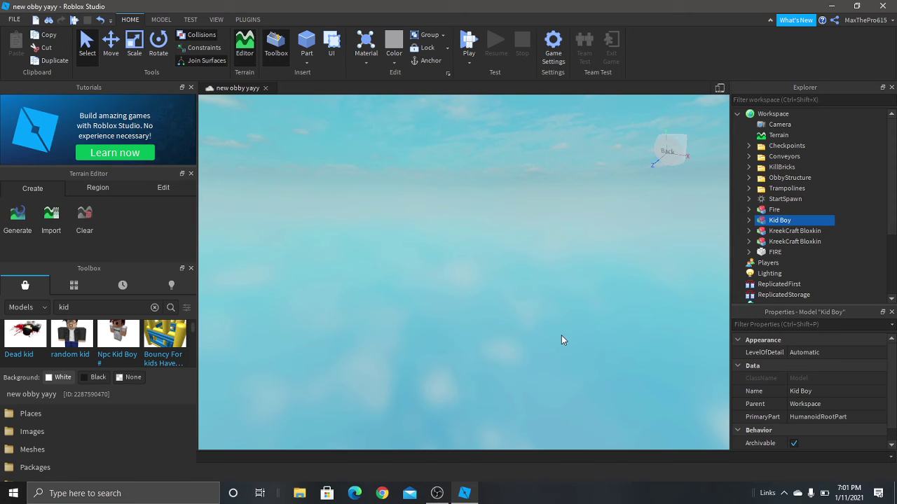
scroll(561, 335, "down", 3)
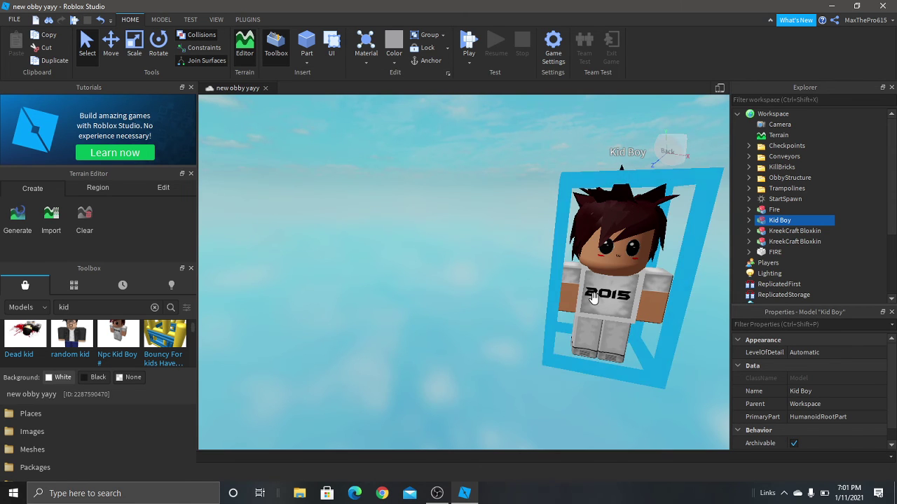
left_click(624, 245)
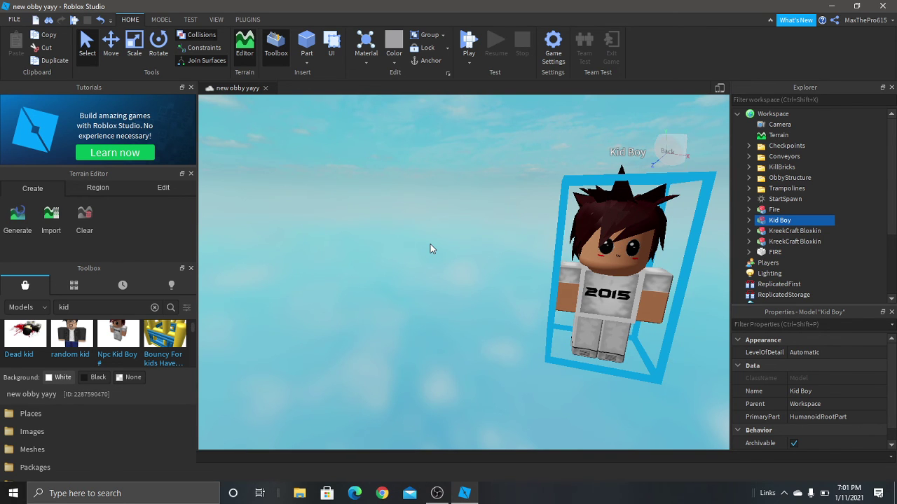
key("d")
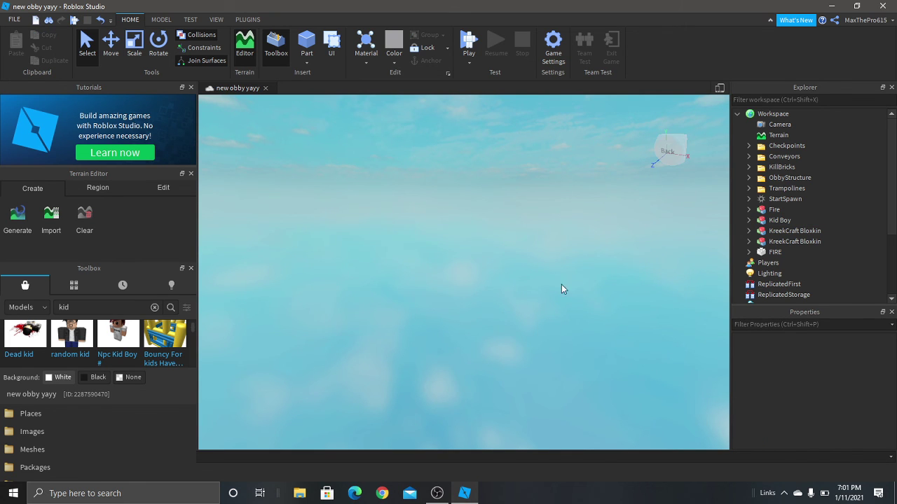
right_click_drag(621, 238, 651, 240)
left_click(645, 237)
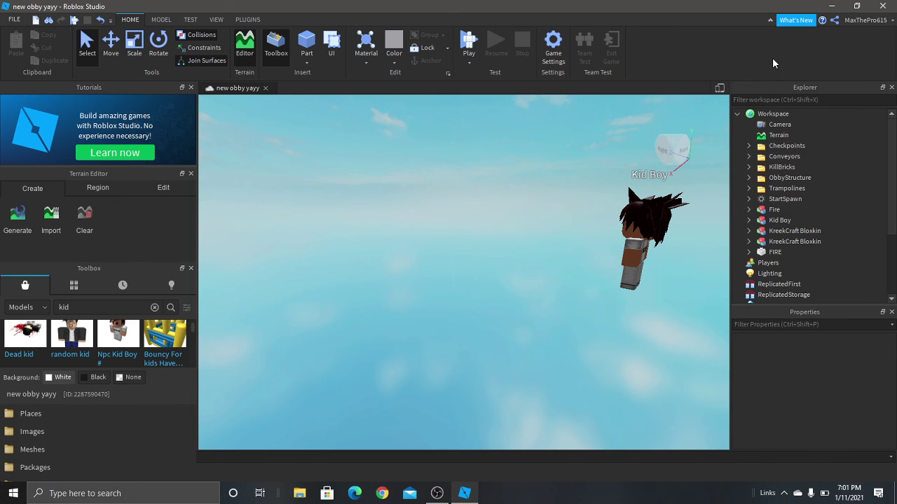
Step: Close Studio saving the place changes, then return to OBS Studio
left_click(882, 5)
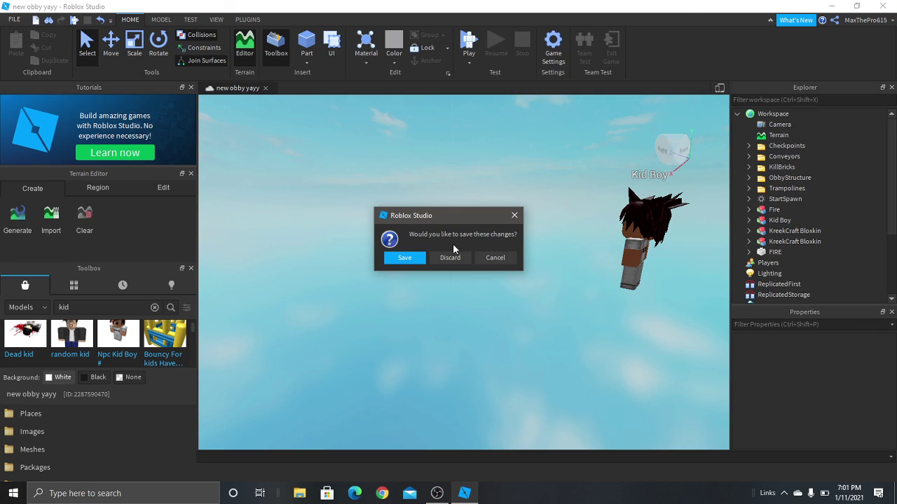
left_click(405, 257)
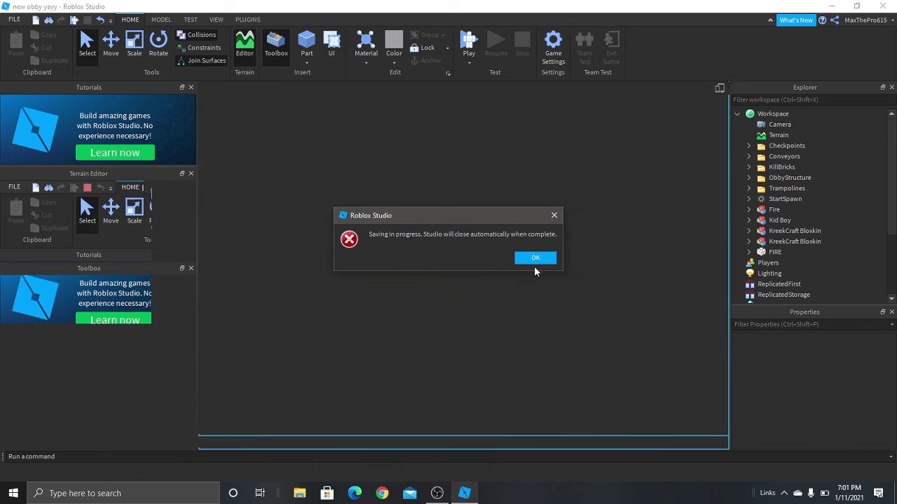
left_click(535, 258)
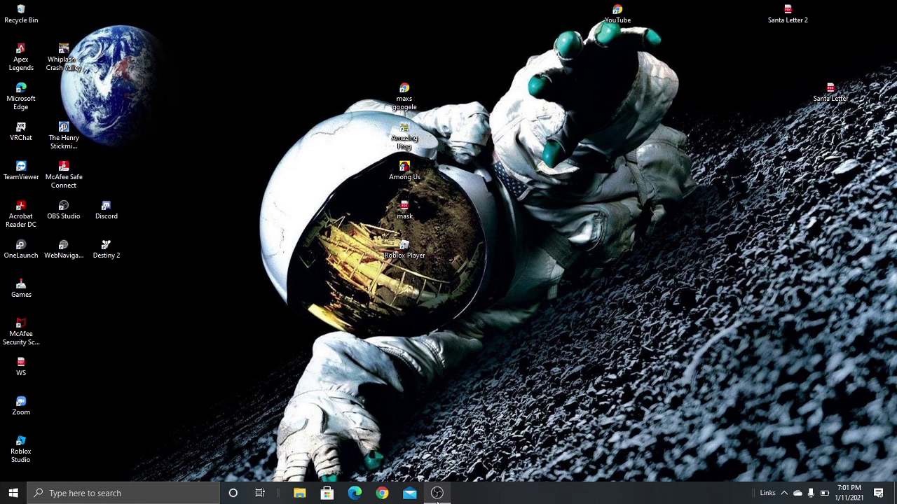
left_click(439, 437)
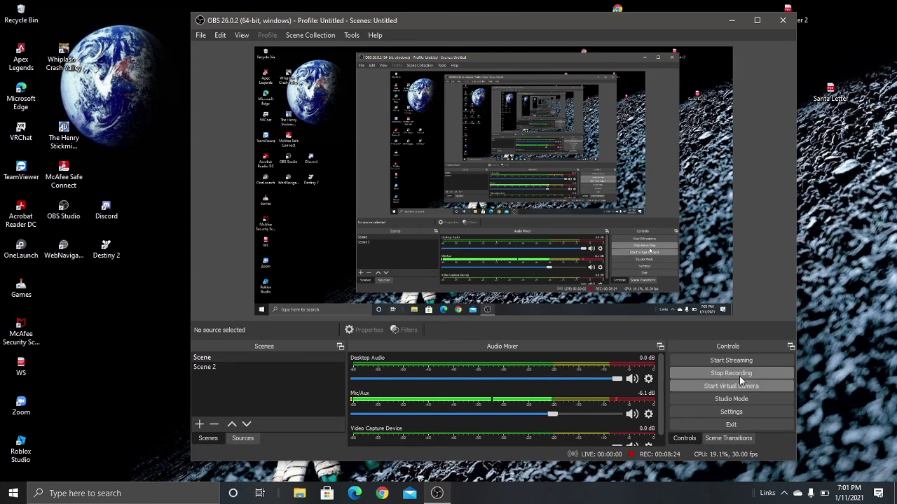